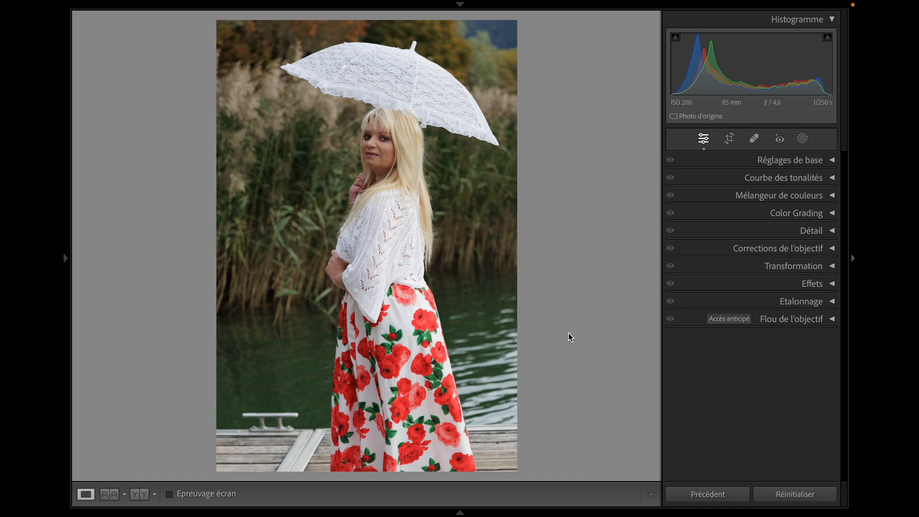
Step: Check the chromatic aberration removal and profile settings in the photo's lens corrections
click(699, 249)
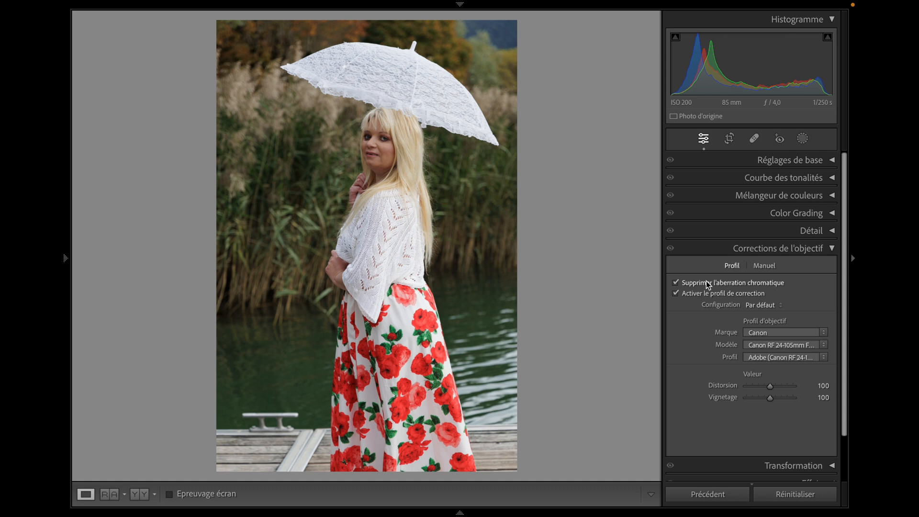
click(697, 247)
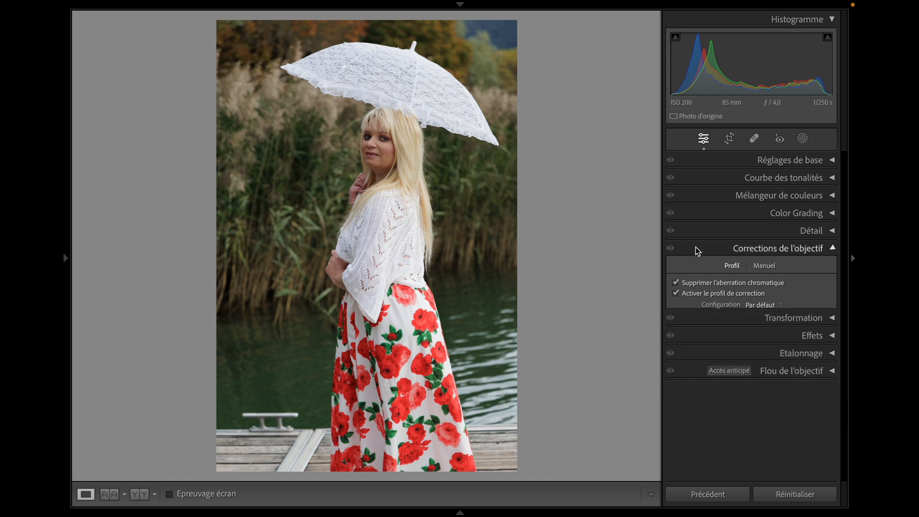
Step: Crop the photo slightly inward from its upper-right corner at the original aspect ratio and straighten it by 0.56 degrees
click(728, 139)
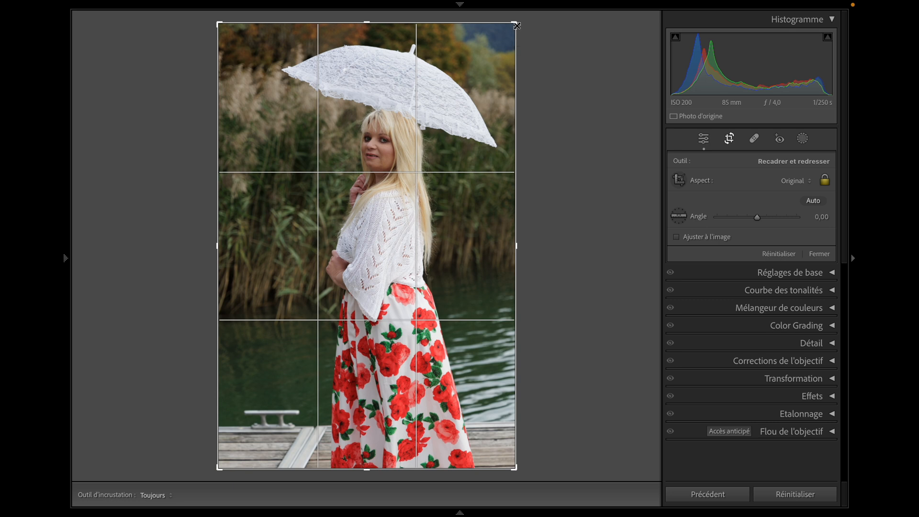
drag(516, 24, 513, 30)
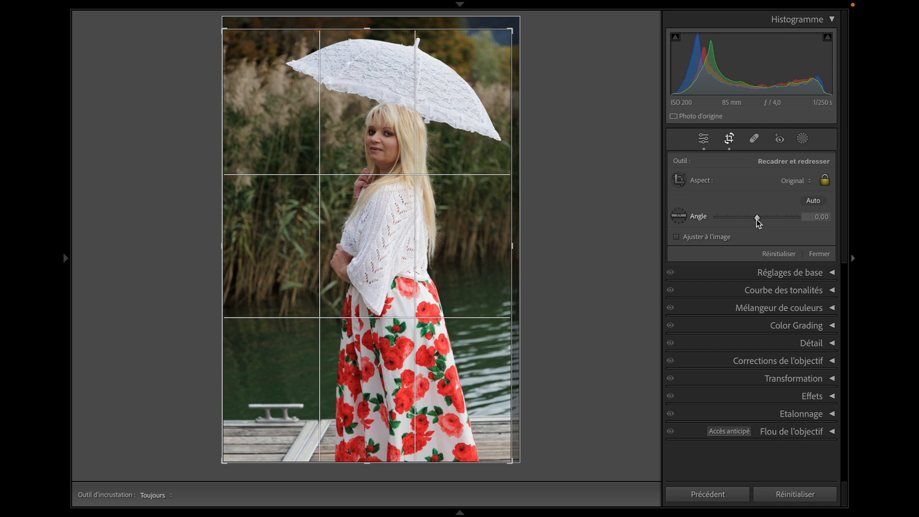
click(757, 218)
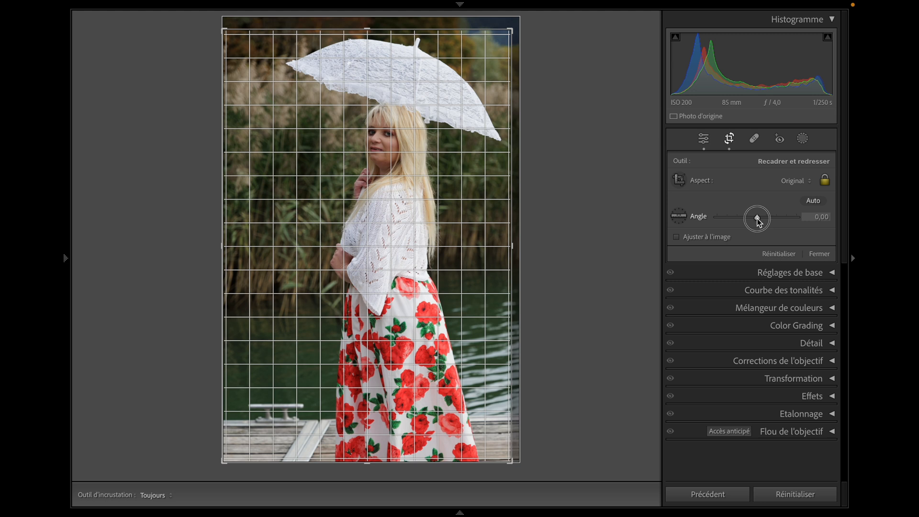
drag(757, 217, 757, 218)
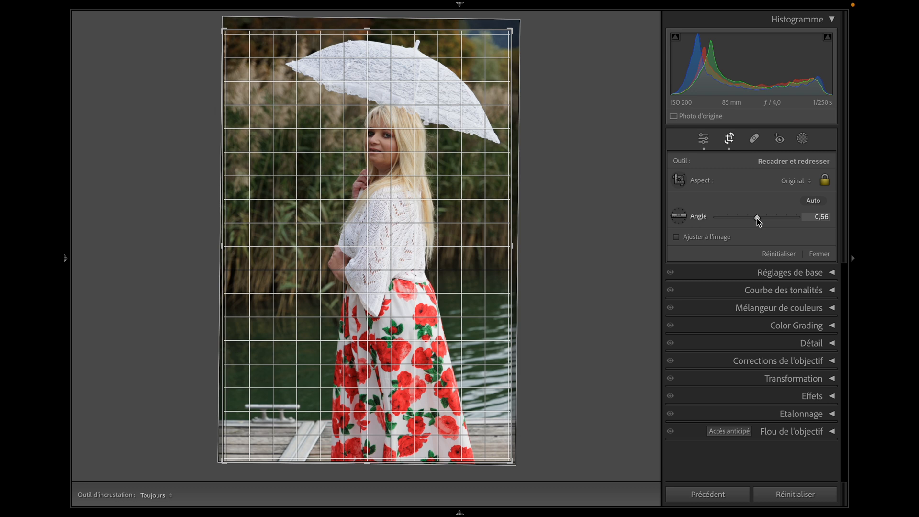
drag(757, 218, 758, 218)
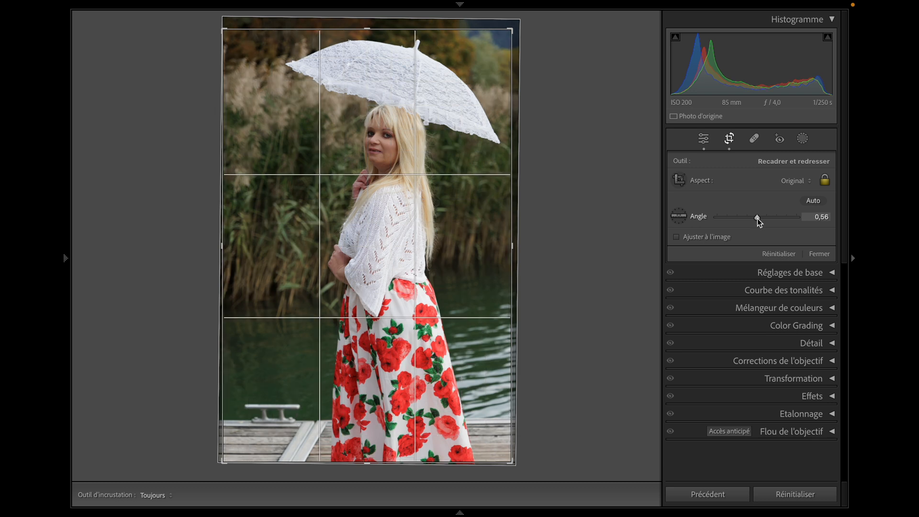
click(729, 139)
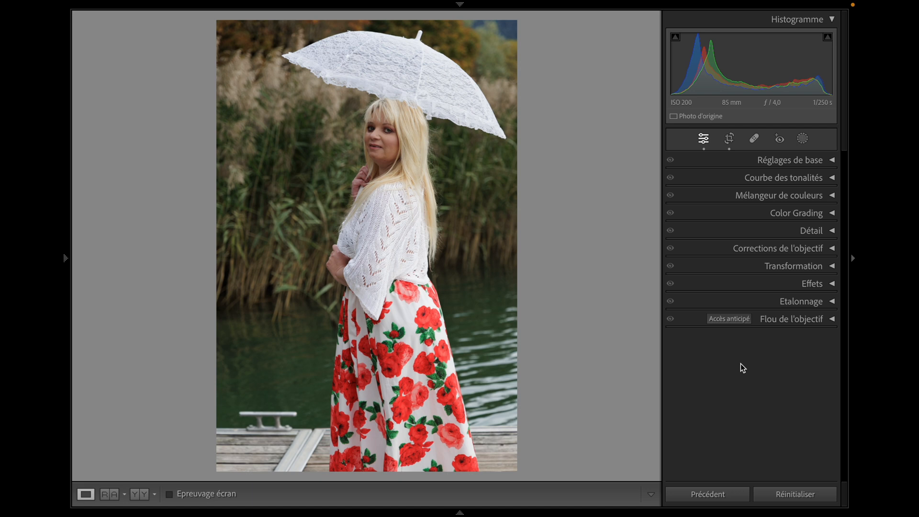
Step: Examine the photo's basic tone, colour and presence settings and the available mask types
click(717, 160)
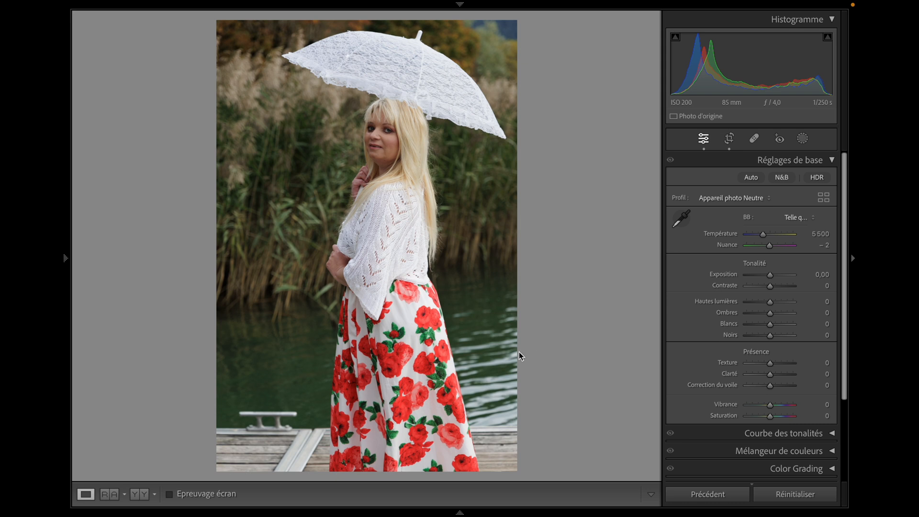
click(708, 158)
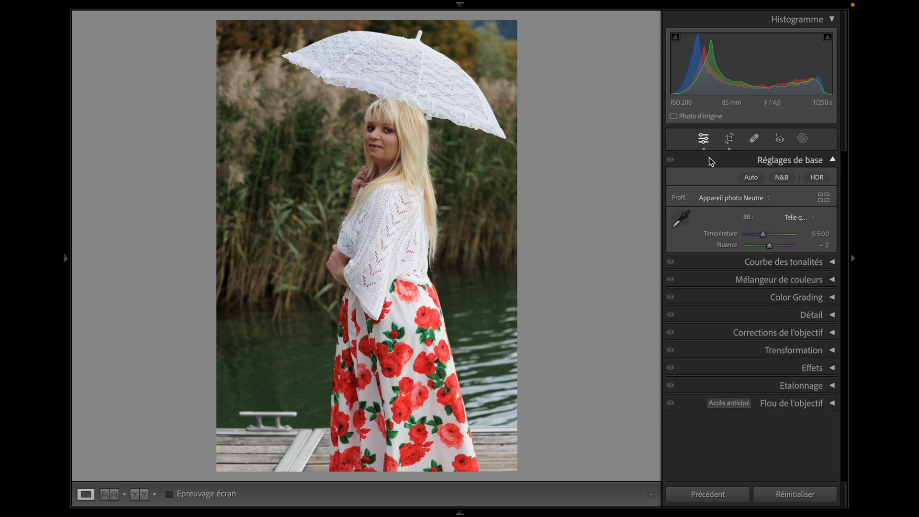
click(804, 139)
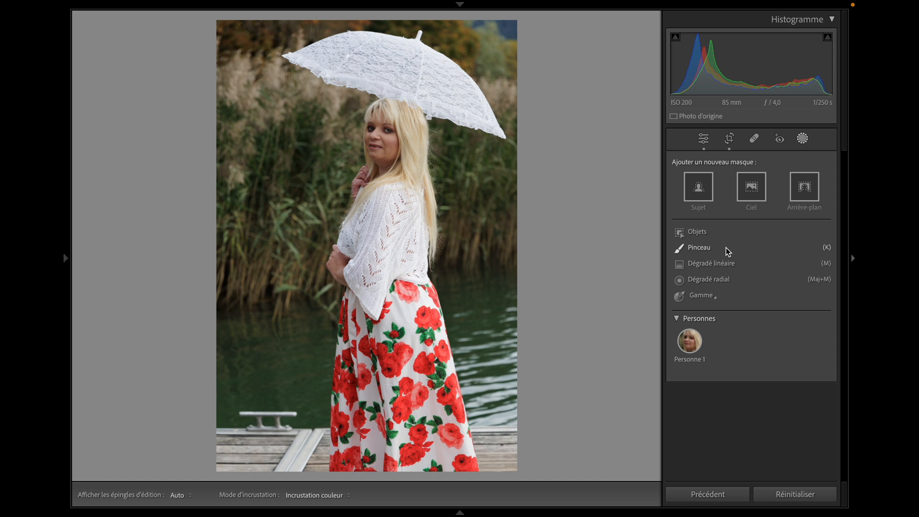
click(804, 140)
click(720, 160)
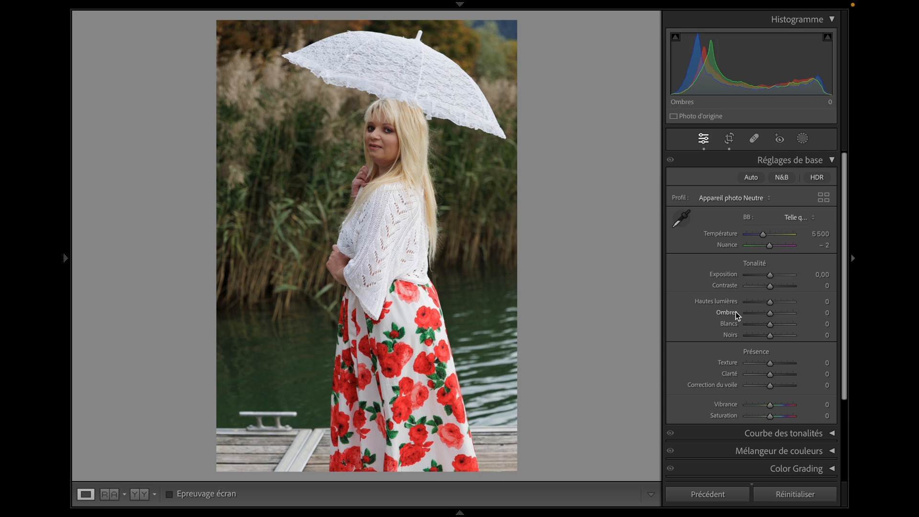
click(701, 160)
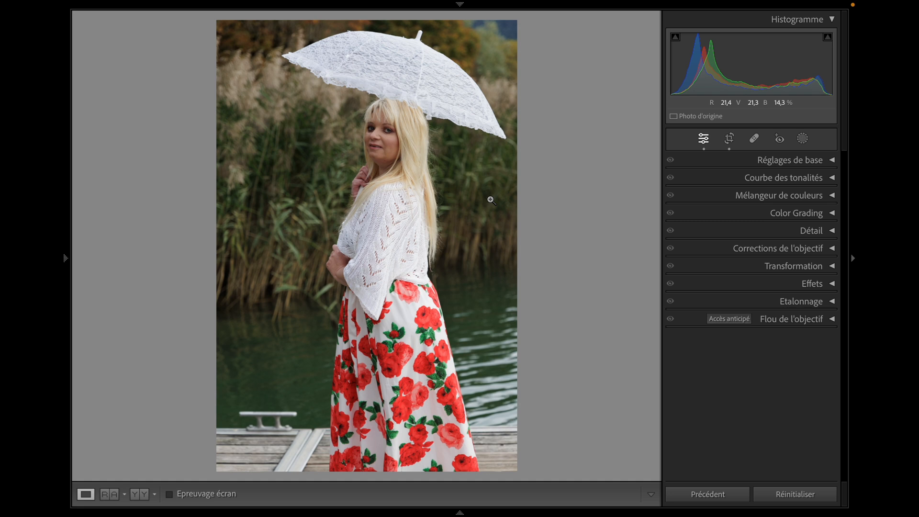
click(699, 158)
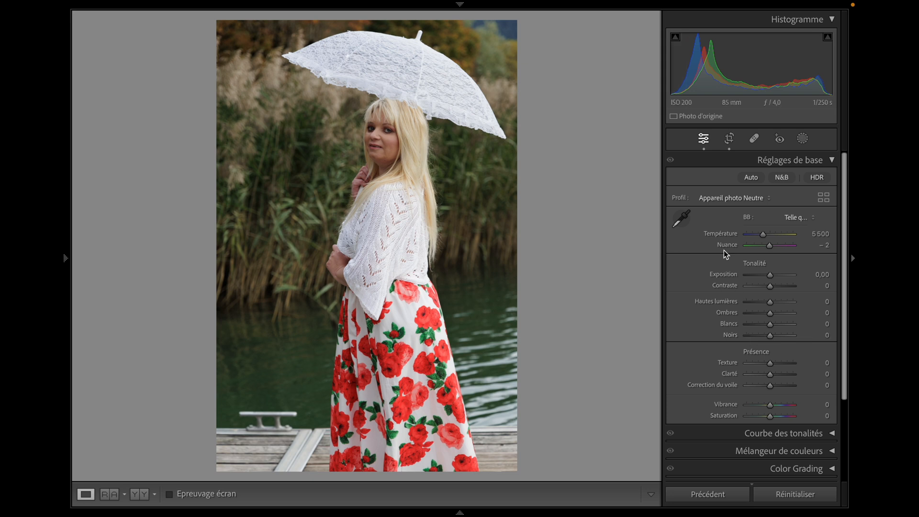
click(708, 159)
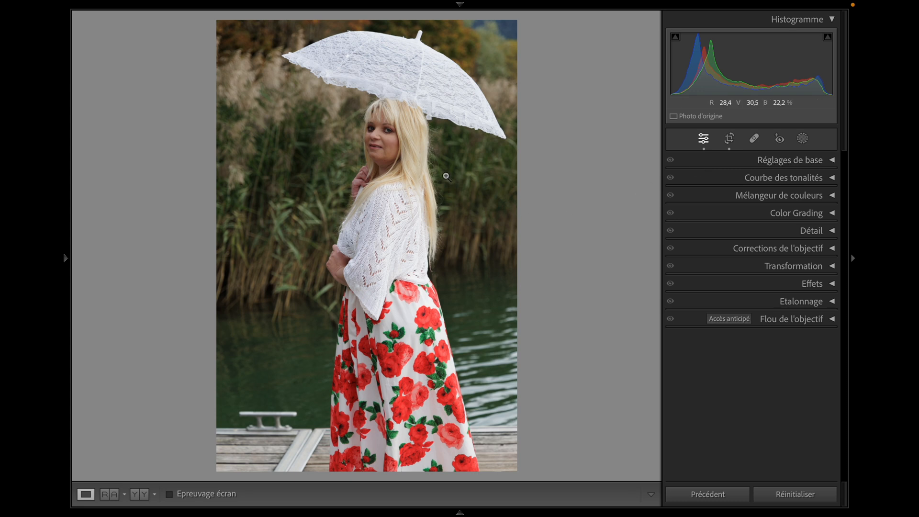
Step: Heal the small skin blemishes on the woman's cheek below the eye with a brush size of about 13
click(386, 162)
drag(402, 136, 404, 290)
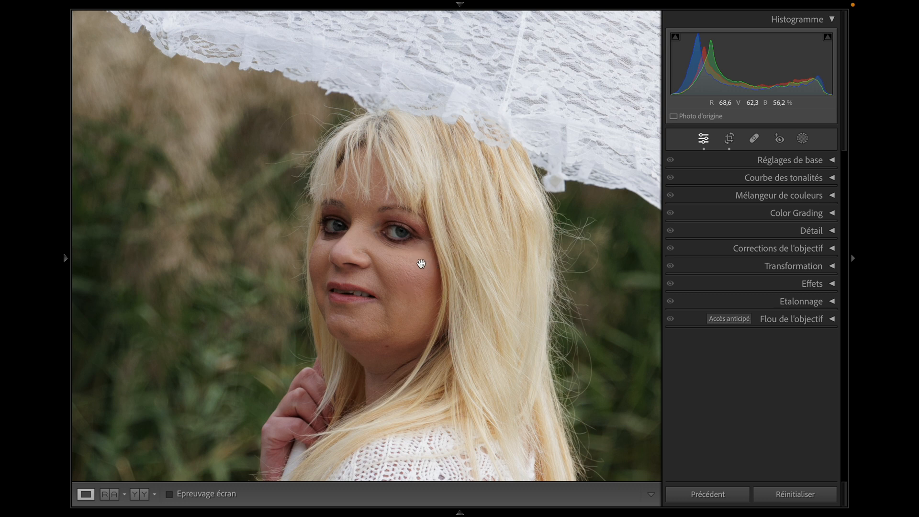
drag(421, 264, 420, 242)
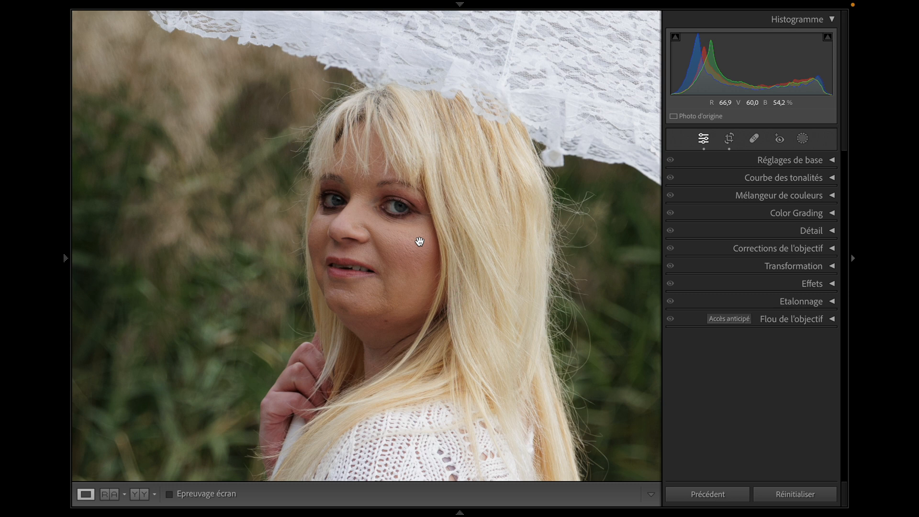
click(755, 139)
click(724, 163)
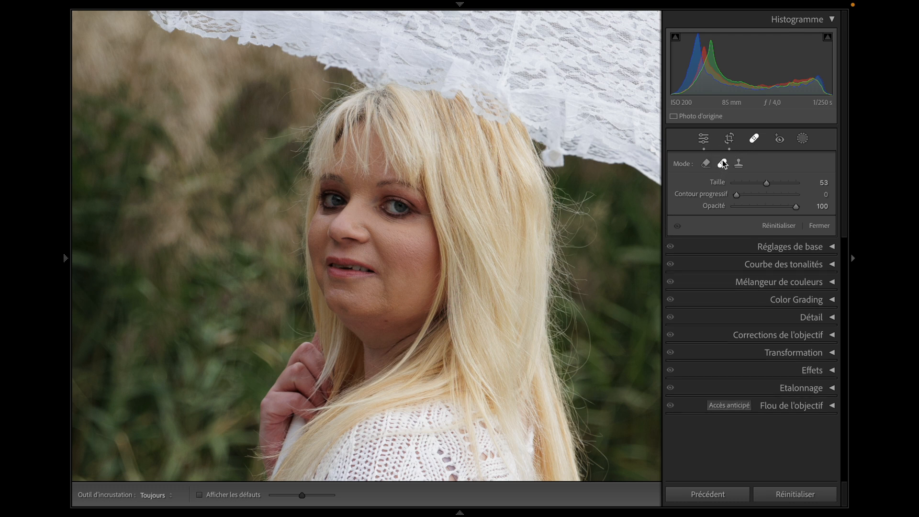
scroll(429, 250, down, 3)
scroll(429, 249, down, 6)
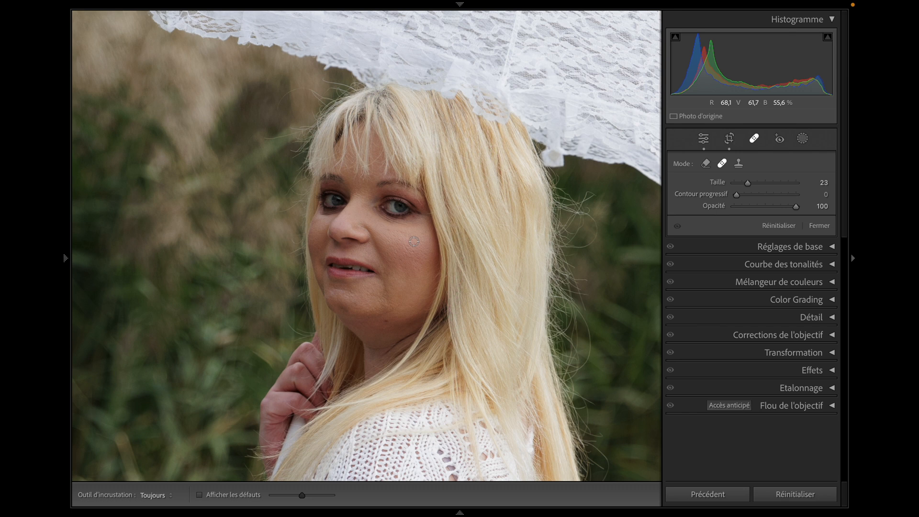
scroll(414, 242, down, 2)
scroll(411, 241, down, 3)
click(403, 238)
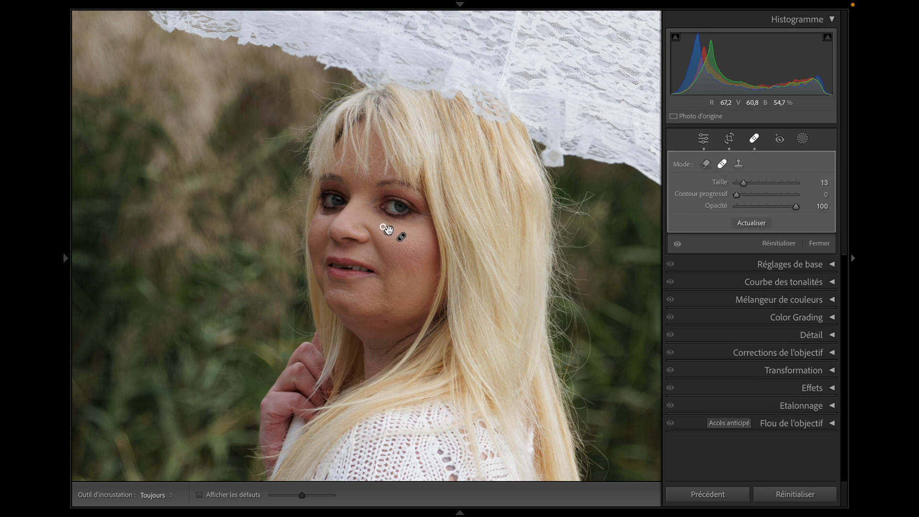
click(413, 251)
Step: Heal the remaining spots on the lower cheek, chin and jawline with brush sizes of about 12 to 17
click(407, 298)
click(356, 304)
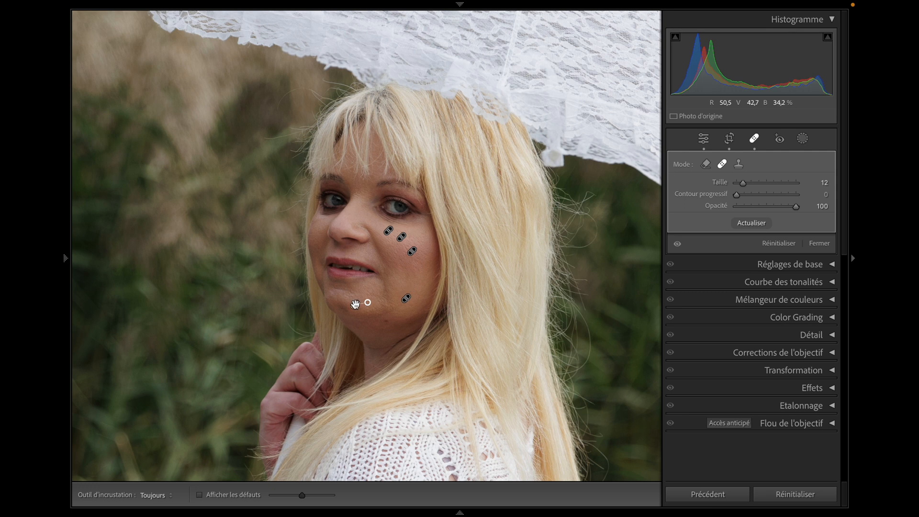
scroll(396, 321, up, 3)
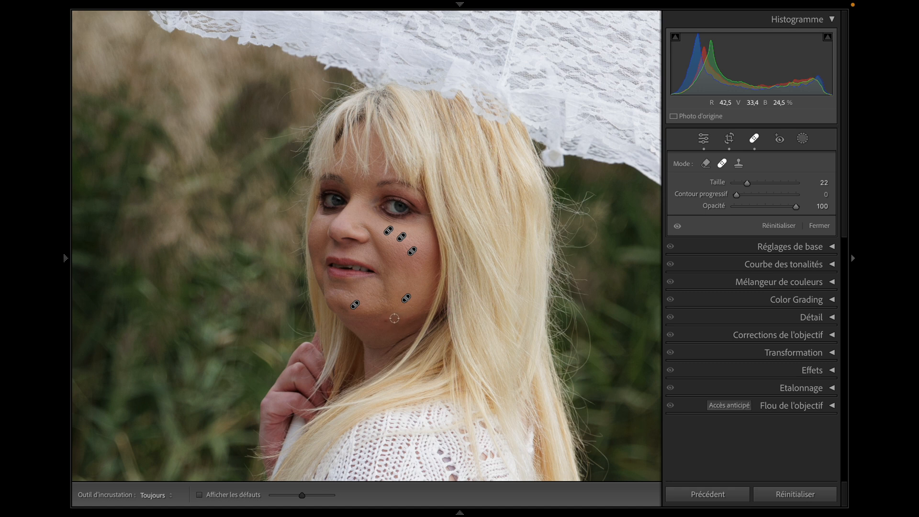
scroll(390, 319, down, 3)
scroll(390, 320, up, 2)
click(388, 321)
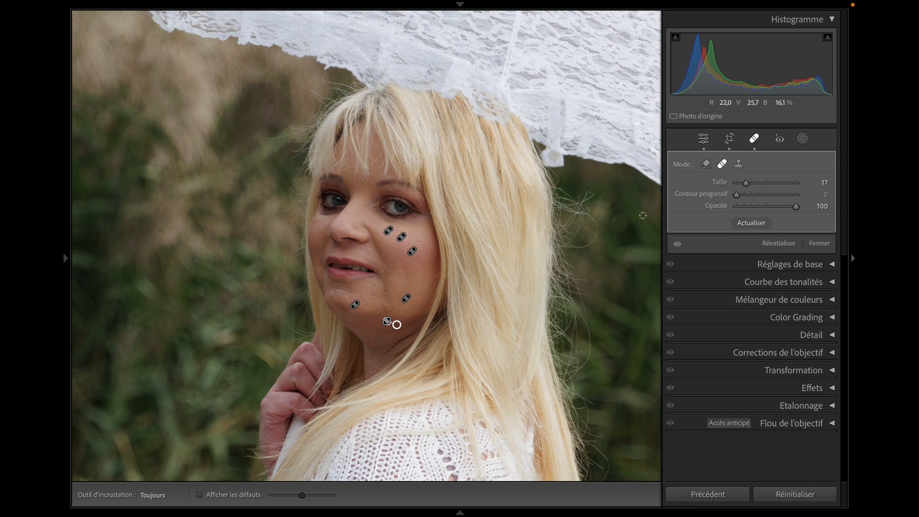
Step: Erase the mark at the edge of the chin with content-aware removal at size 26 and finish retouching
click(706, 165)
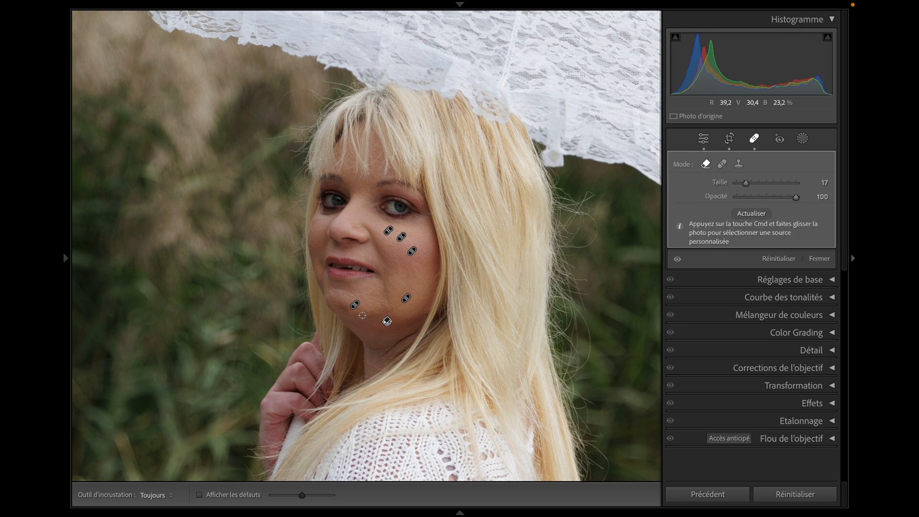
scroll(349, 312, up, 2)
scroll(345, 310, up, 2)
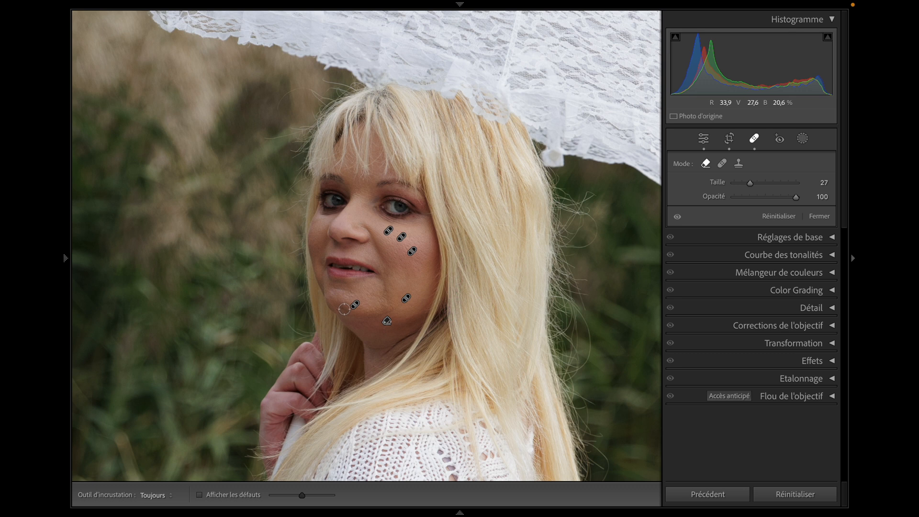
click(344, 309)
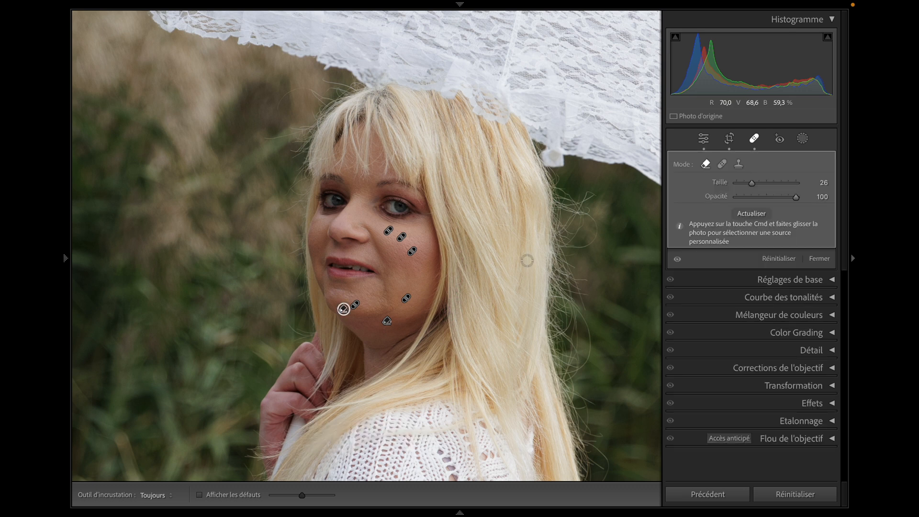
click(754, 139)
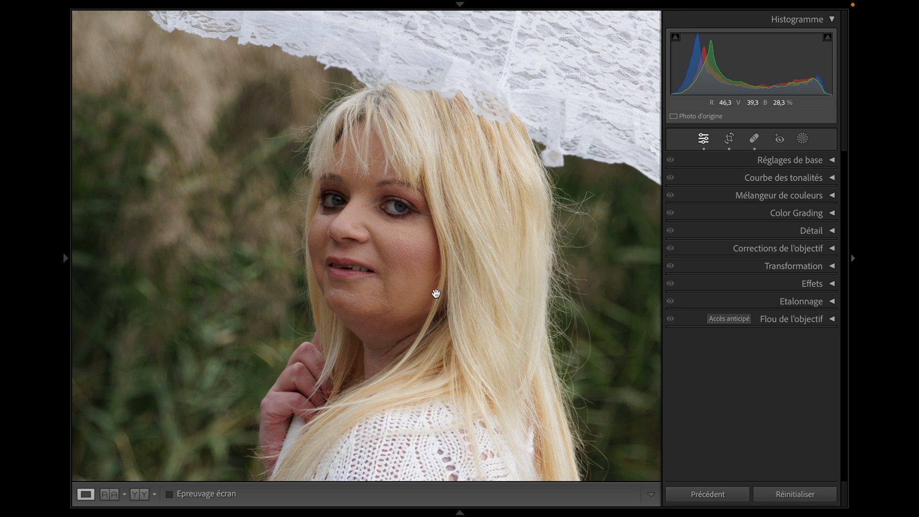
Step: Create a person mask for Personne 1 covering only the face skin (Peau du visage)
click(804, 139)
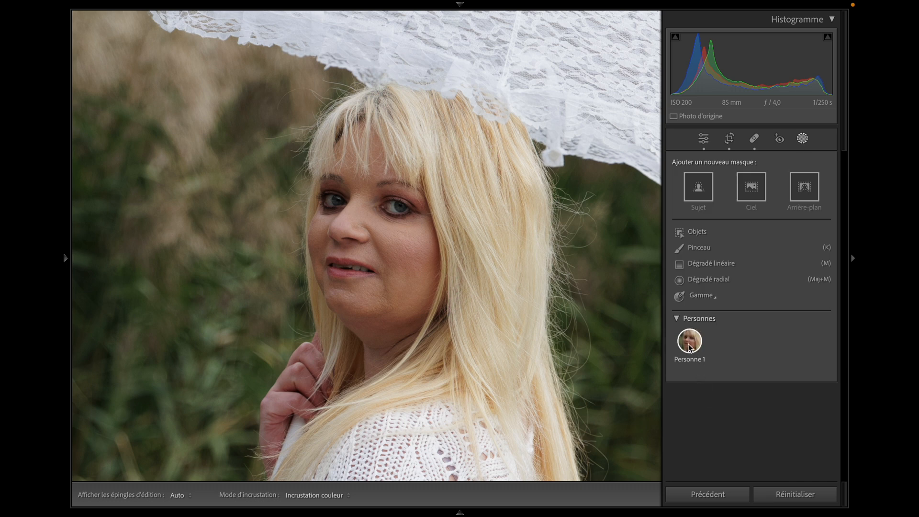
click(689, 344)
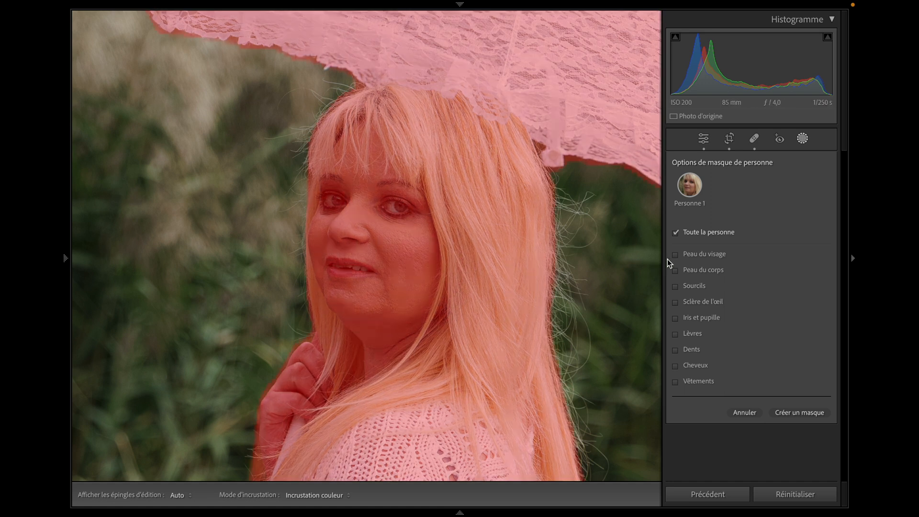
click(676, 255)
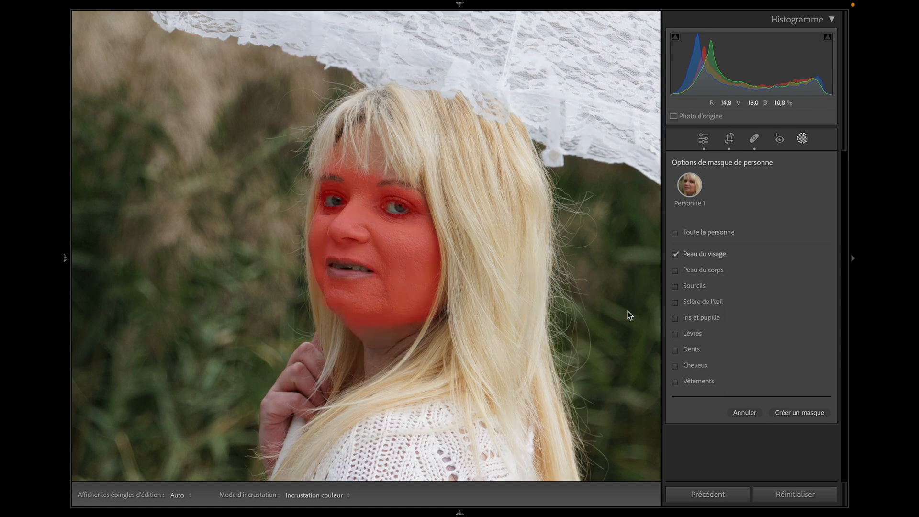
click(789, 413)
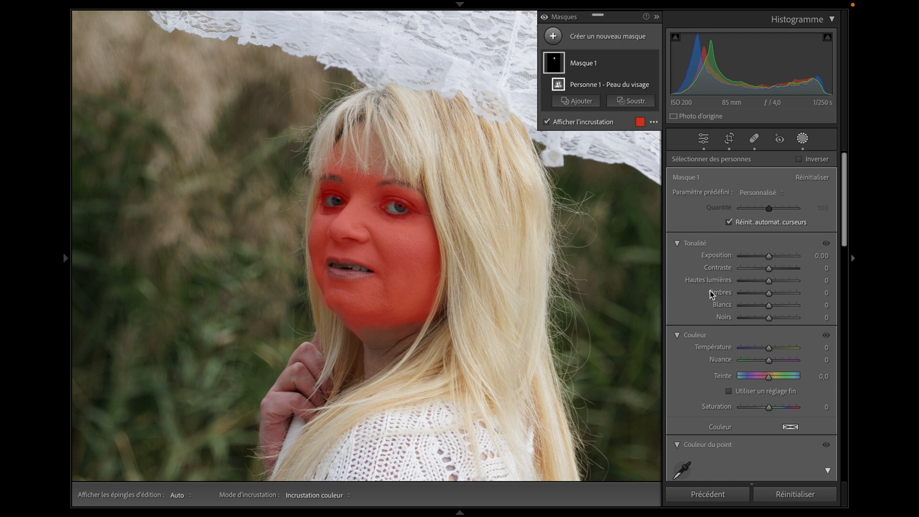
Step: Set the face skin mask's clarity (Clarté) to −26
scroll(711, 291, down, 5)
scroll(710, 291, down, 10)
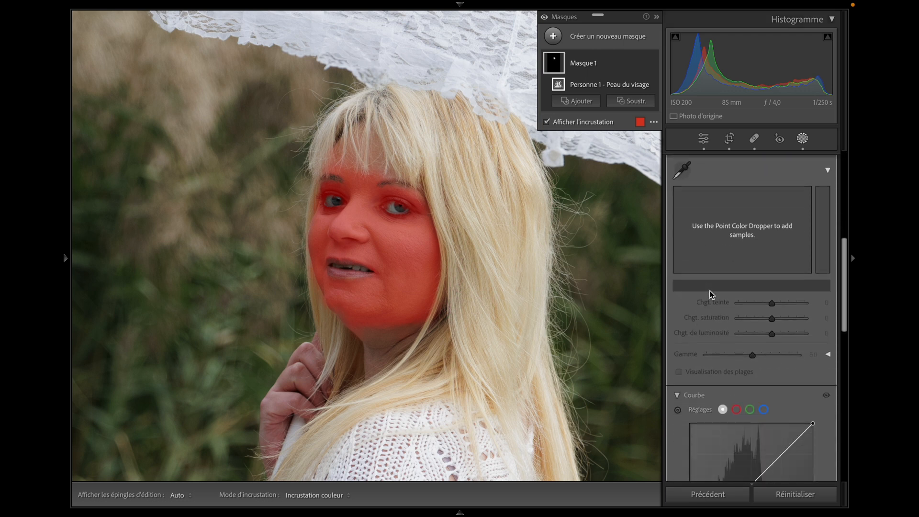
scroll(710, 291, down, 4)
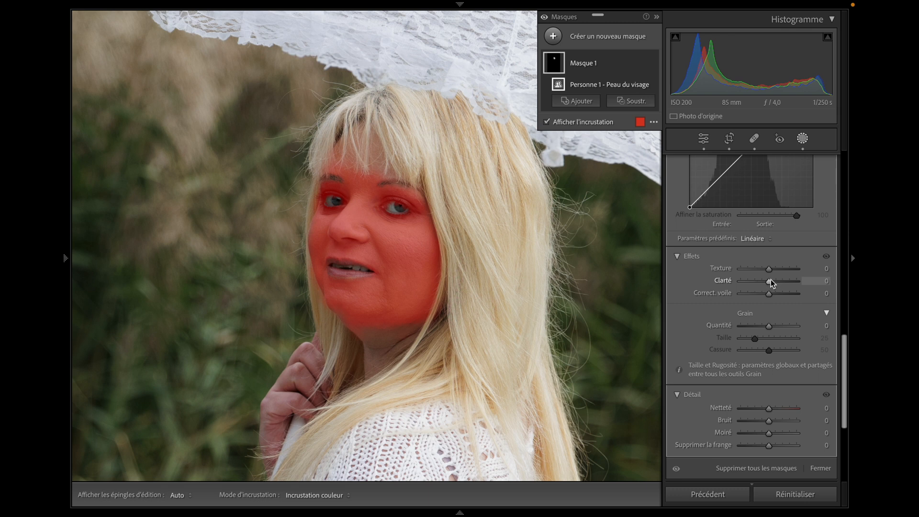
drag(769, 284, 762, 283)
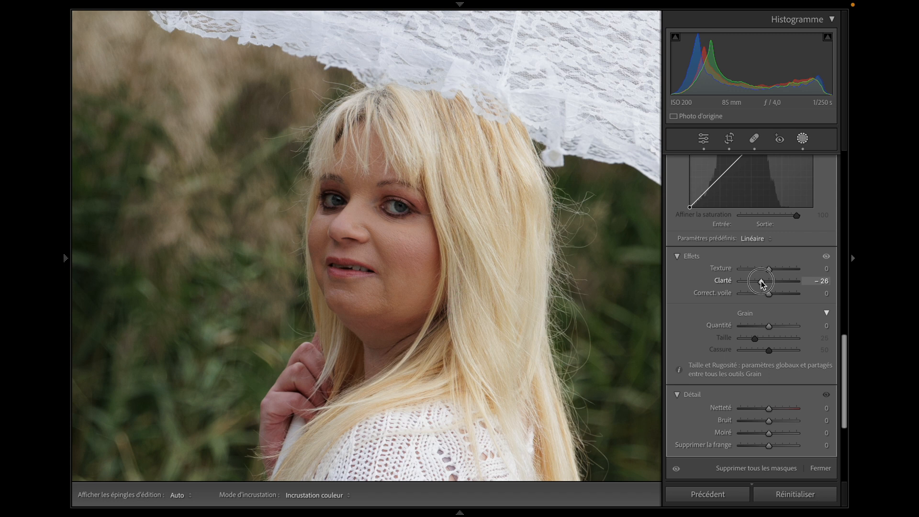
drag(763, 284, 763, 283)
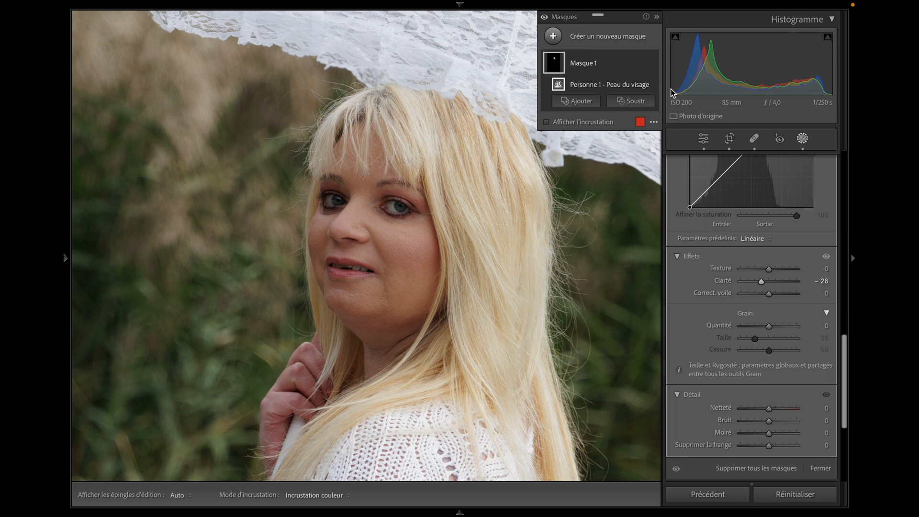
Step: Compare the portrait with and without the face skin mask by toggling the mask's visibility, and close masking
mouse_move(651, 66)
click(653, 63)
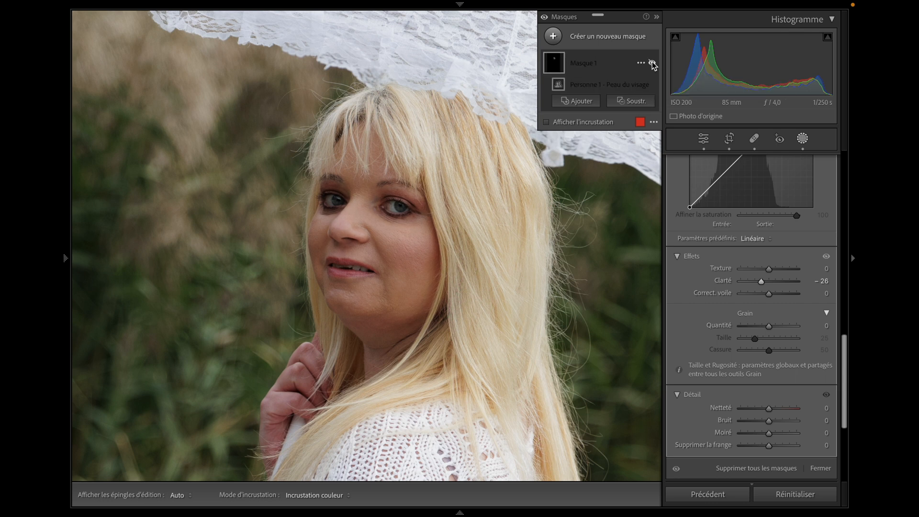
click(653, 63)
click(652, 63)
click(653, 63)
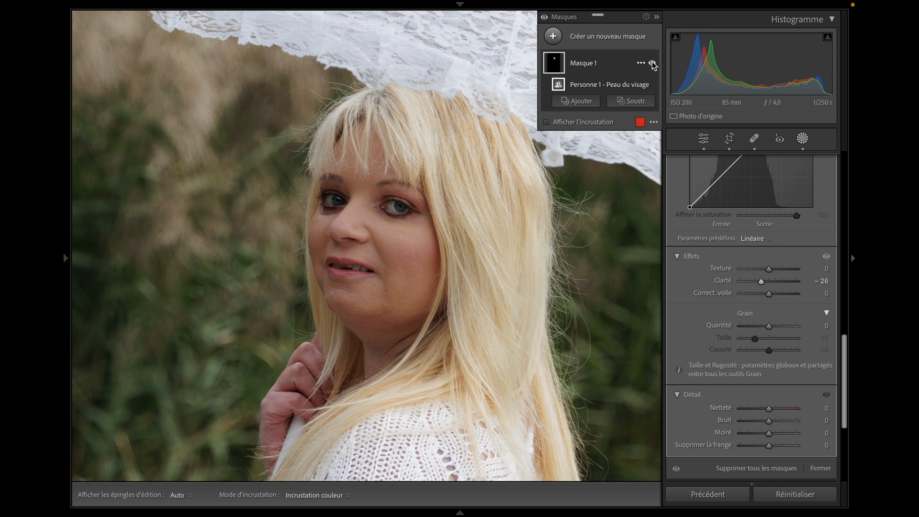
click(653, 63)
click(653, 63)
click(803, 138)
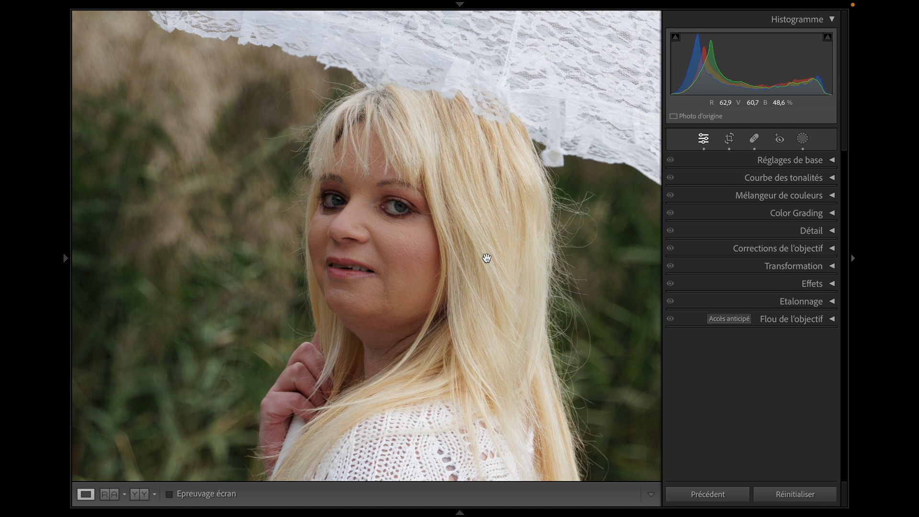
Step: Create a second person mask for Personne 1 covering only the hair (Cheveux)
click(519, 250)
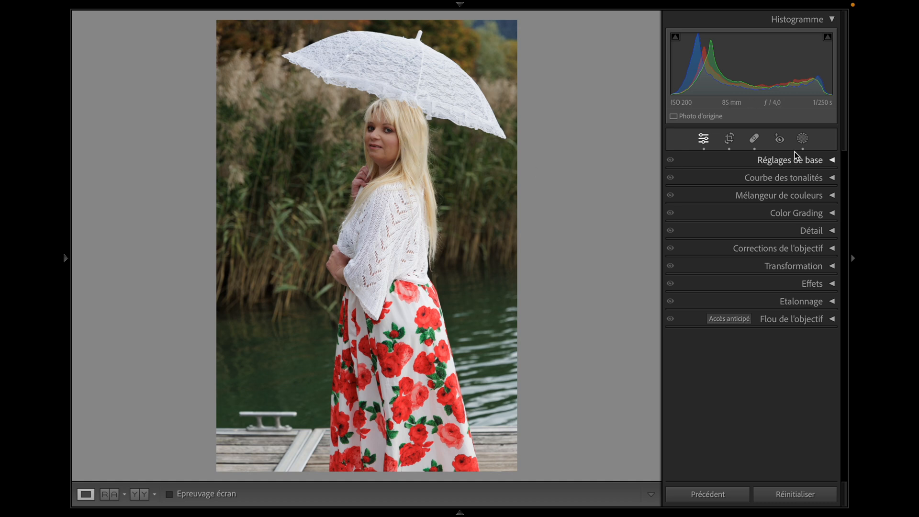
click(803, 140)
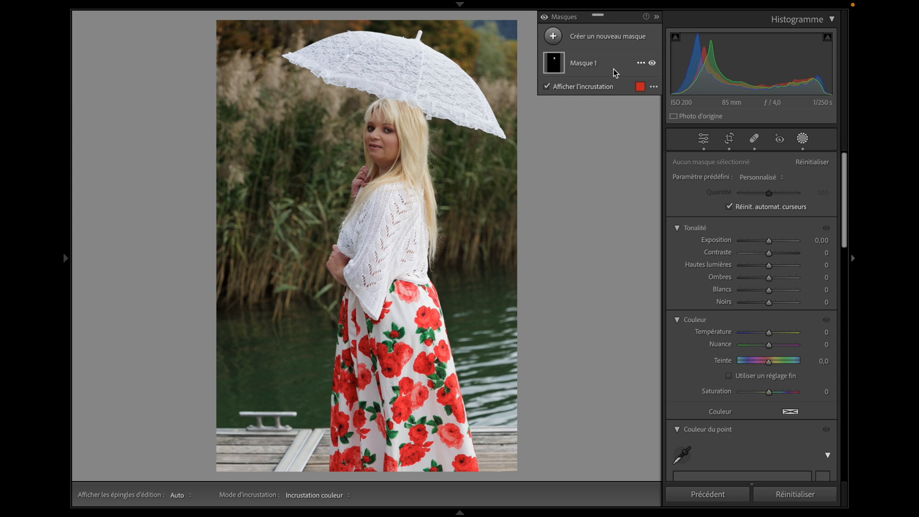
click(555, 37)
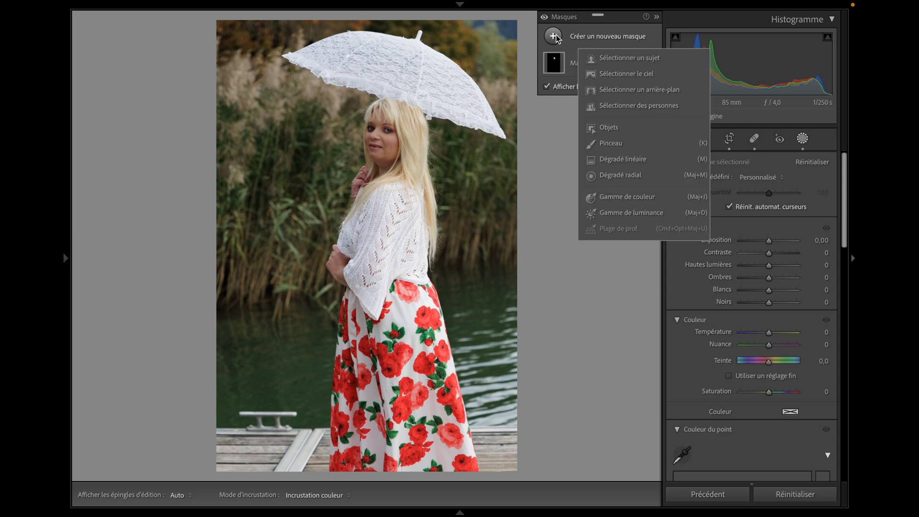
click(662, 106)
click(690, 184)
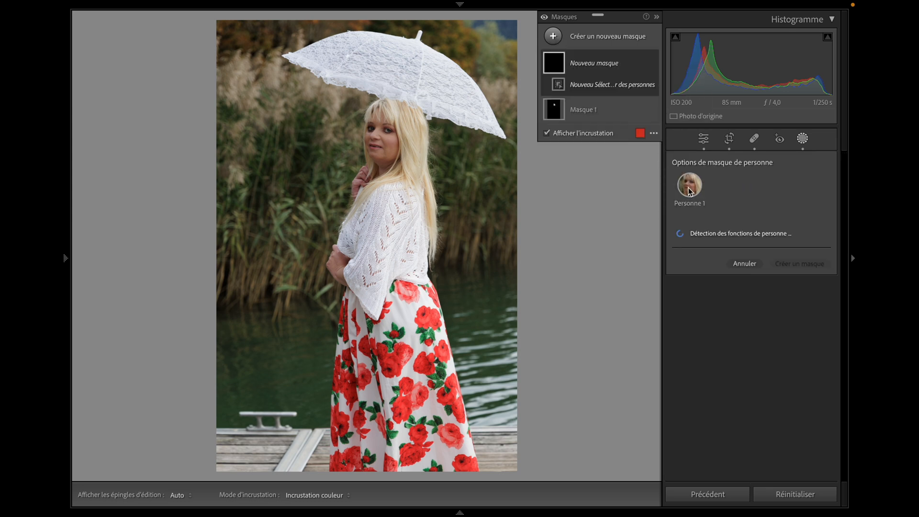
click(676, 368)
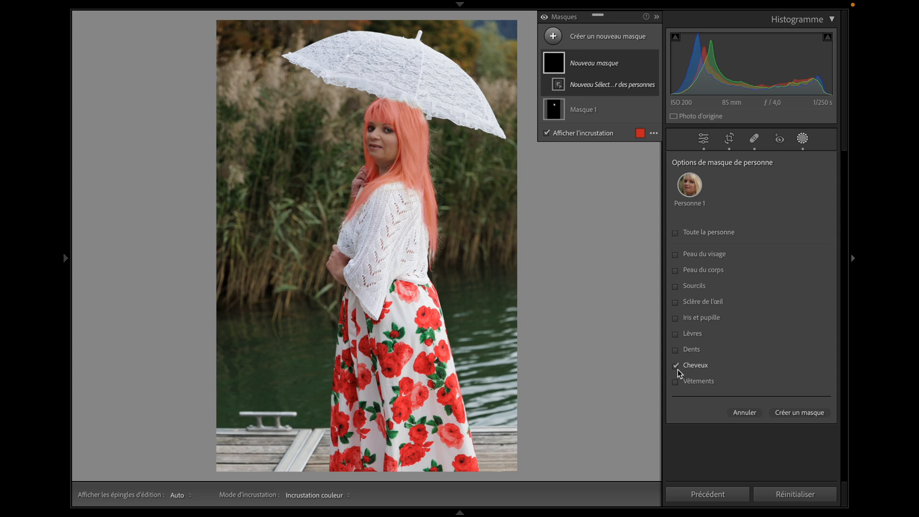
click(789, 414)
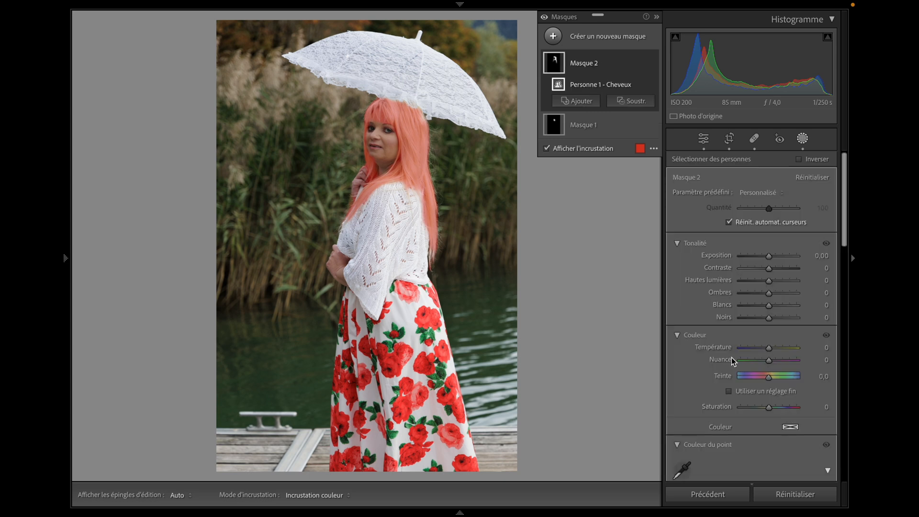
Step: Set the hair mask's exposure (Exposition) to −0,59 and its clarity (Clarté) to 14
click(768, 258)
drag(768, 258, 766, 260)
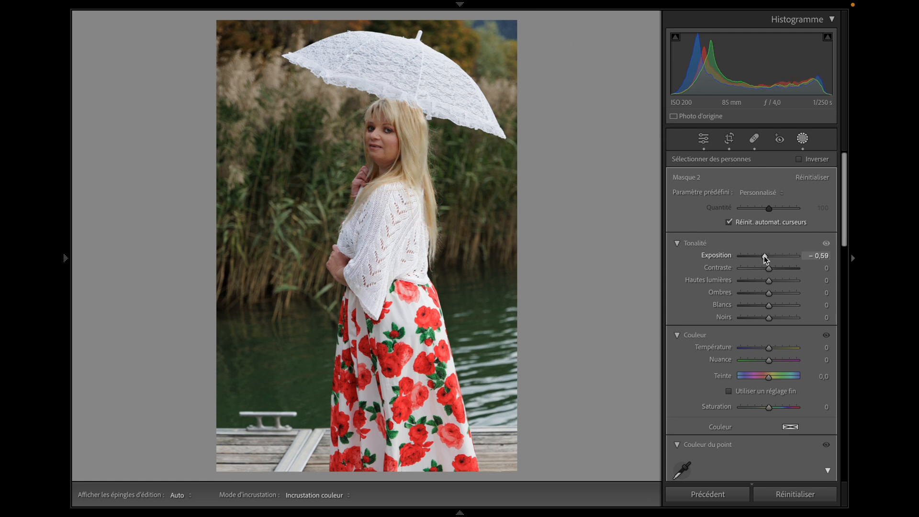
scroll(749, 274, down, 8)
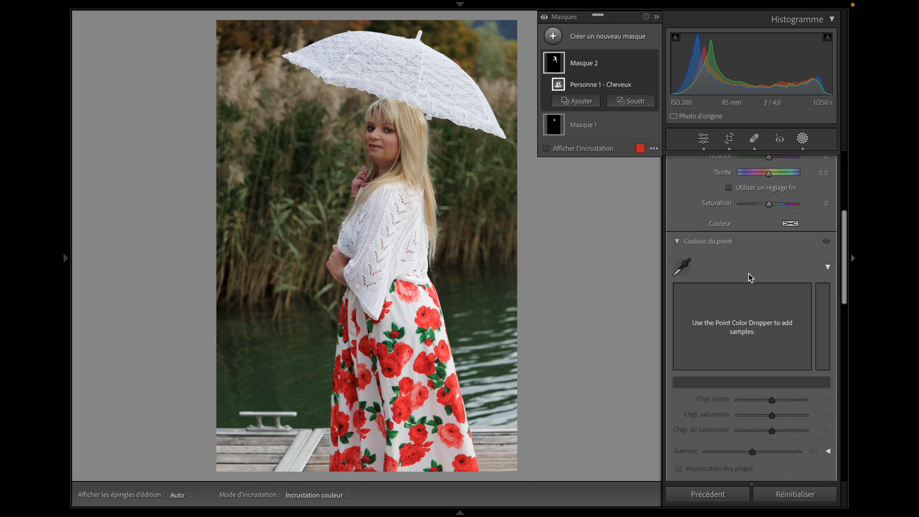
scroll(749, 276, down, 6)
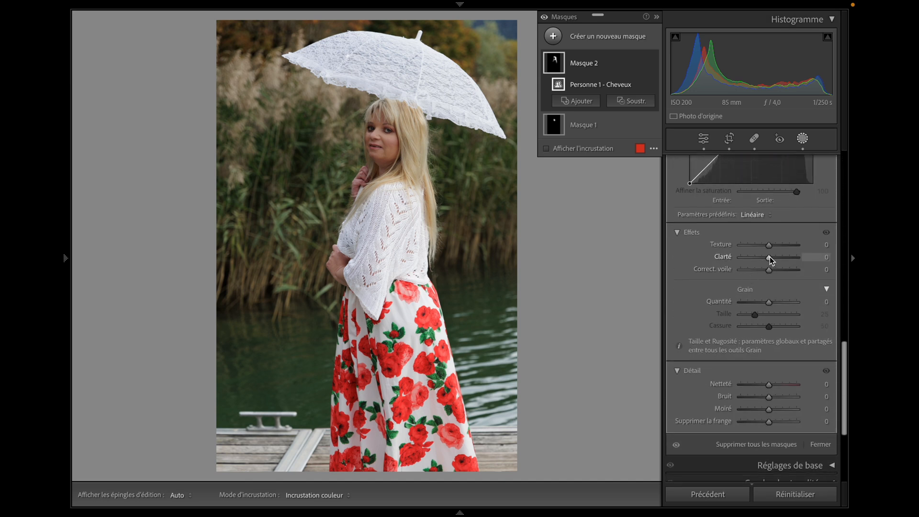
drag(770, 257, 770, 257)
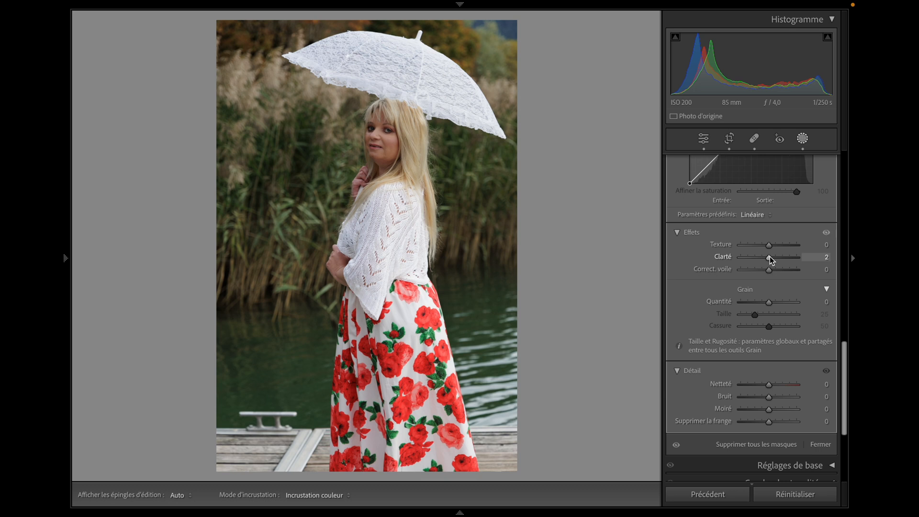
drag(770, 257, 774, 260)
drag(774, 259, 774, 259)
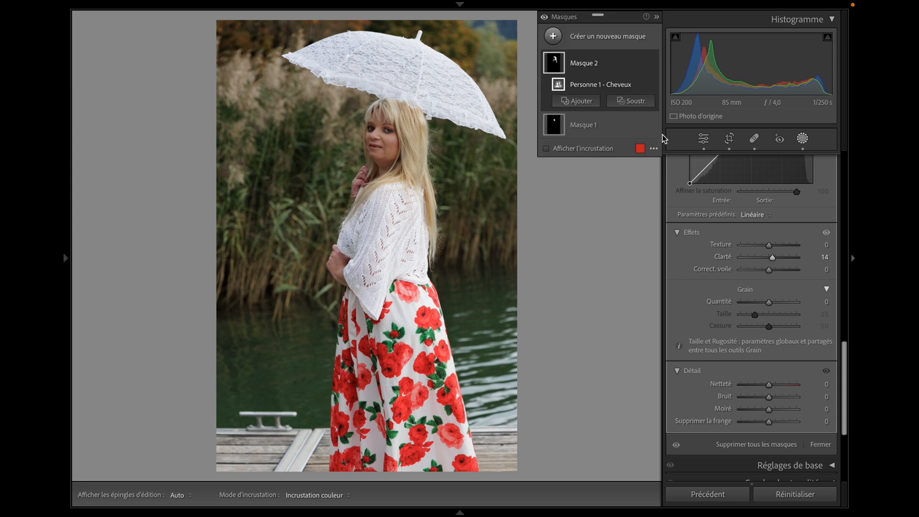
Step: Compare the hair with and without its mask's adjustments, and close masking
click(652, 63)
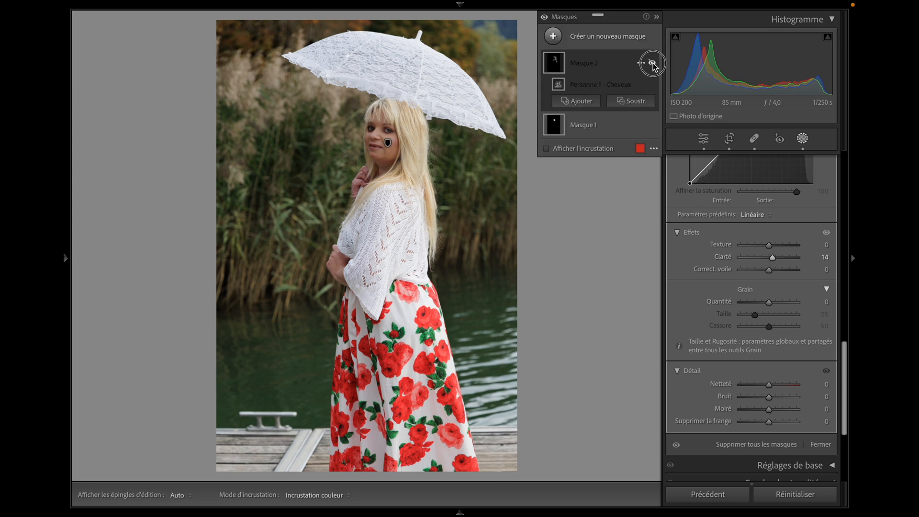
click(653, 64)
click(652, 64)
click(653, 64)
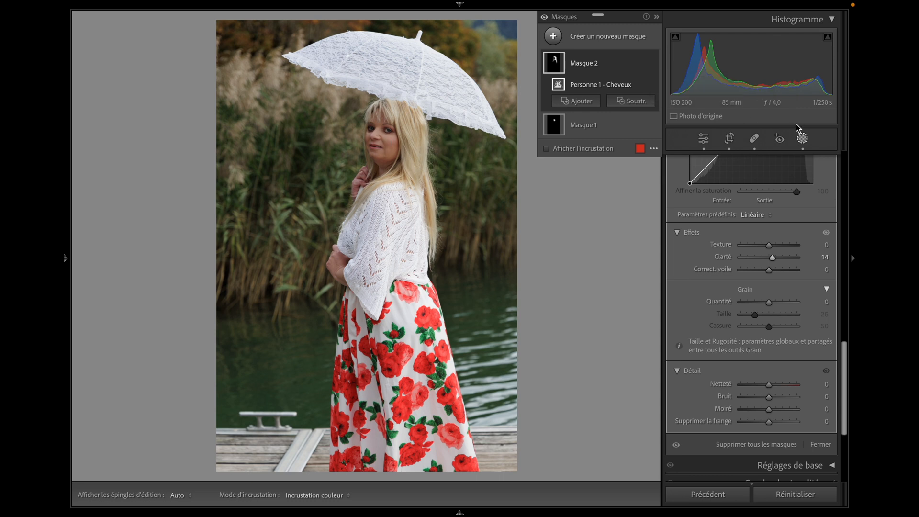
click(803, 138)
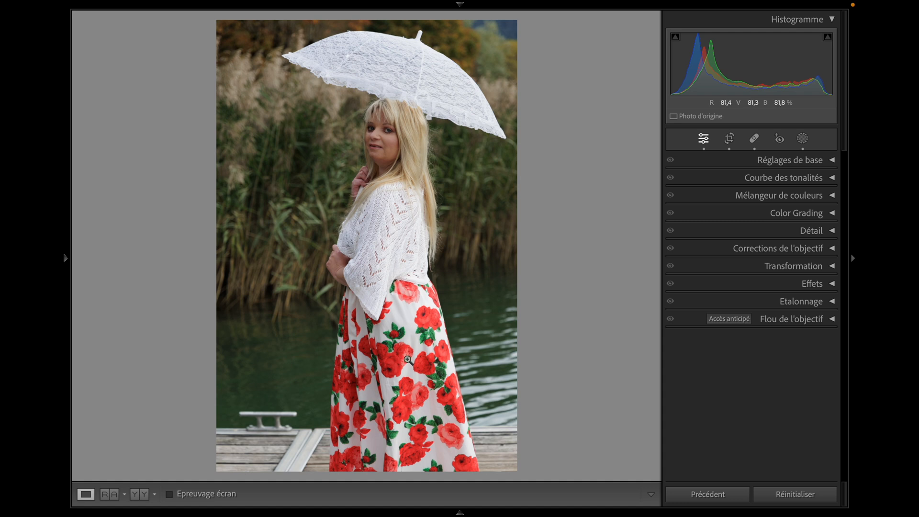
Step: Create a third person mask for Personne 1 covering only the clothes (Vêtements)
click(801, 139)
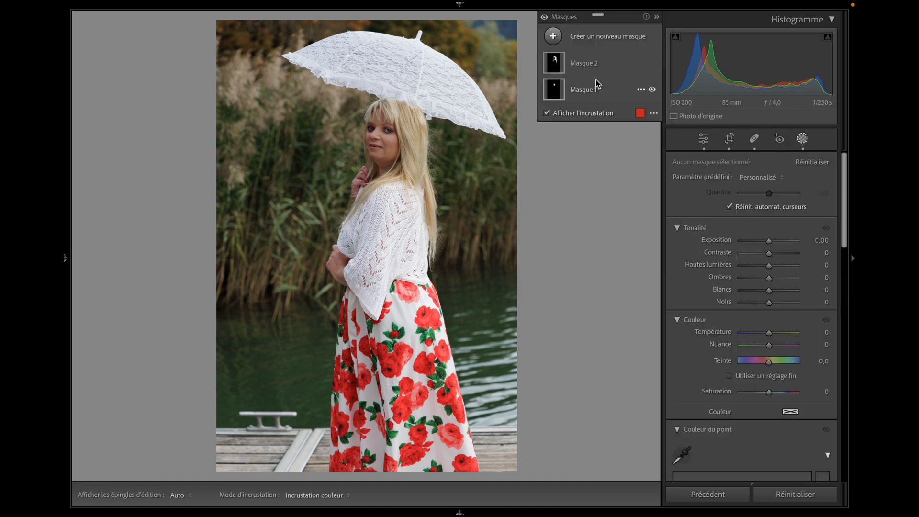
click(557, 42)
click(636, 105)
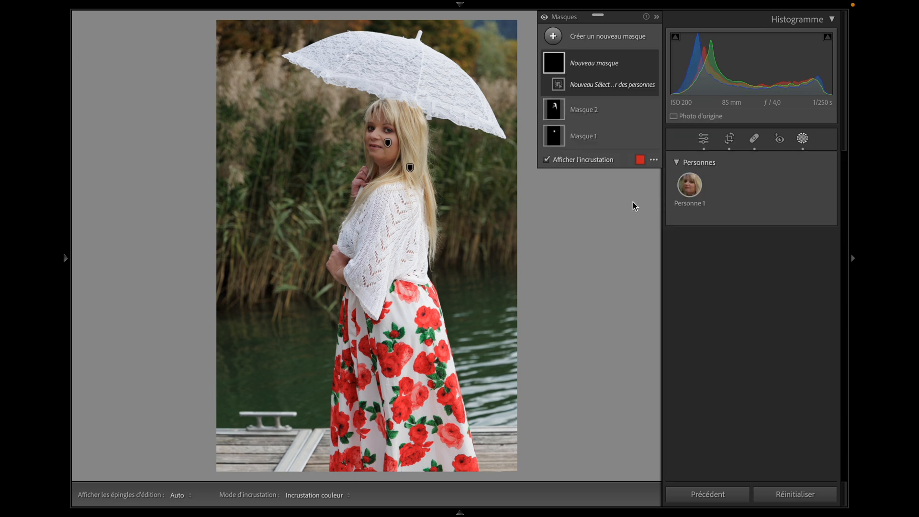
click(690, 186)
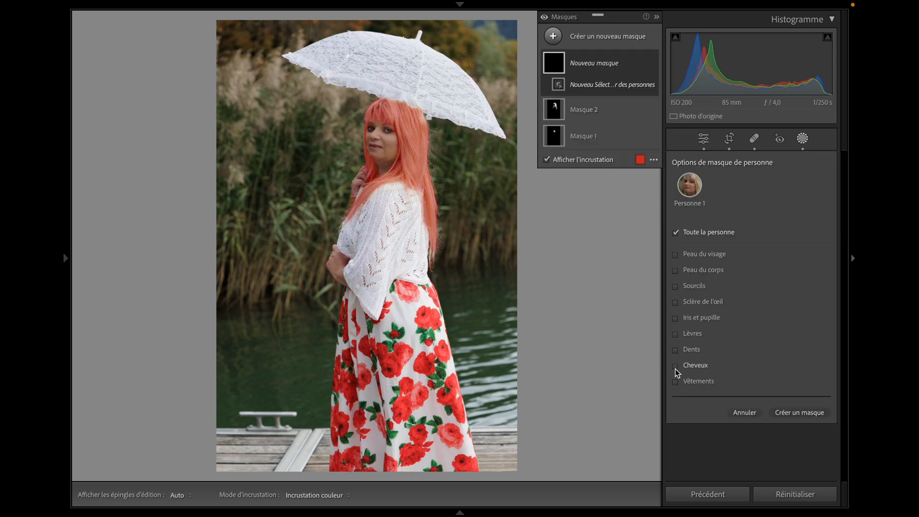
click(677, 383)
click(789, 412)
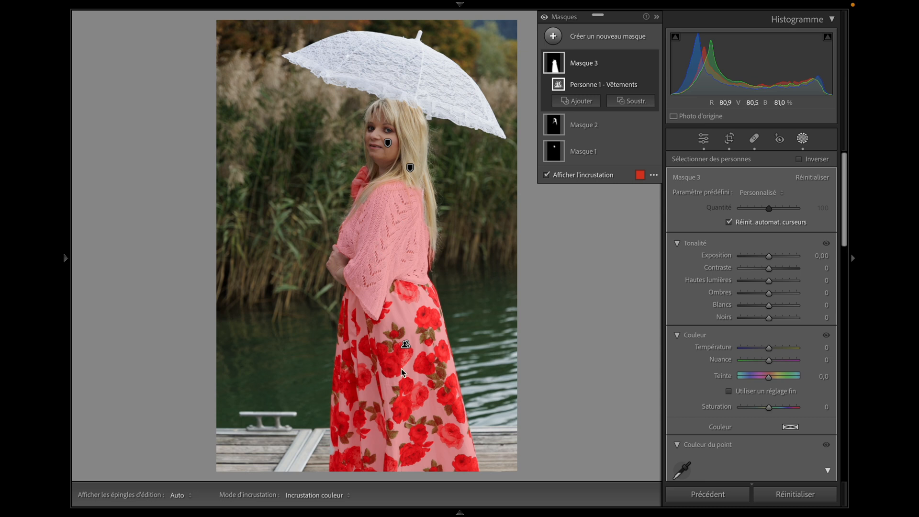
Step: Sample the red of the skirt's roses as a point color in the clothes mask and set its luminance shift to −16
scroll(703, 260, down, 3)
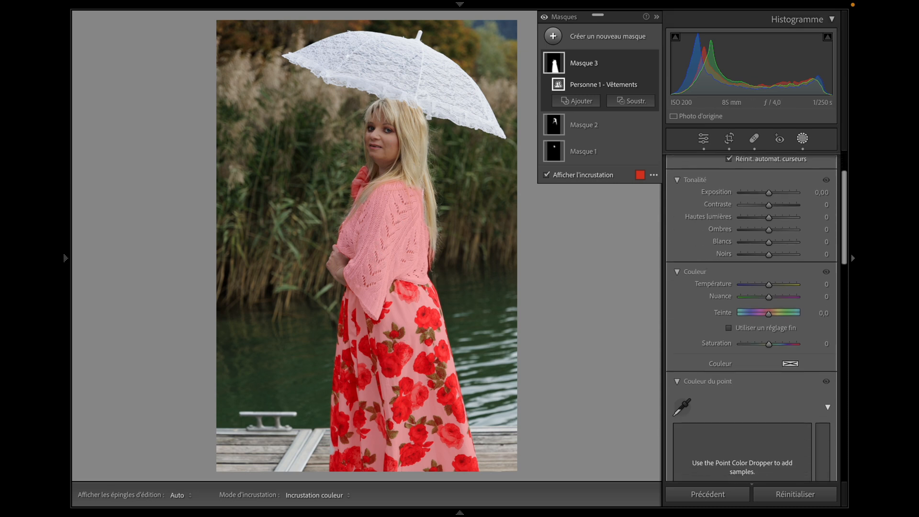
scroll(703, 261, down, 7)
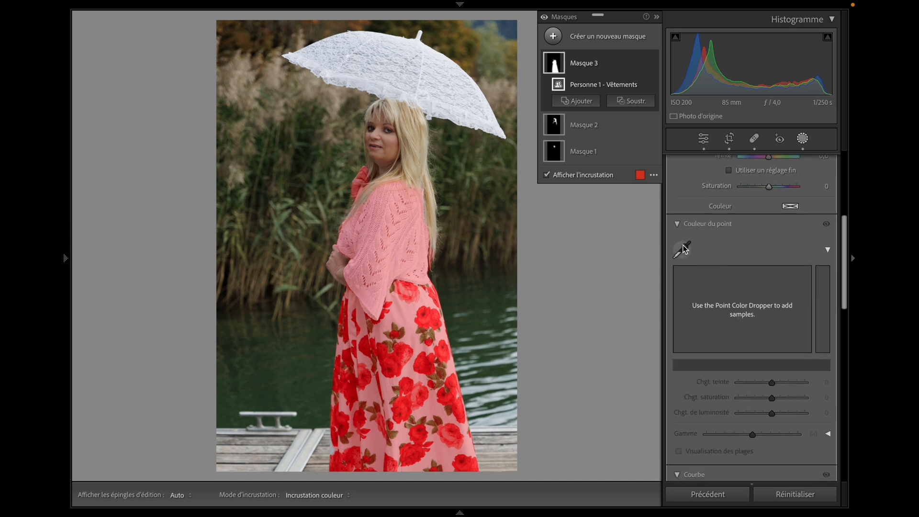
click(684, 248)
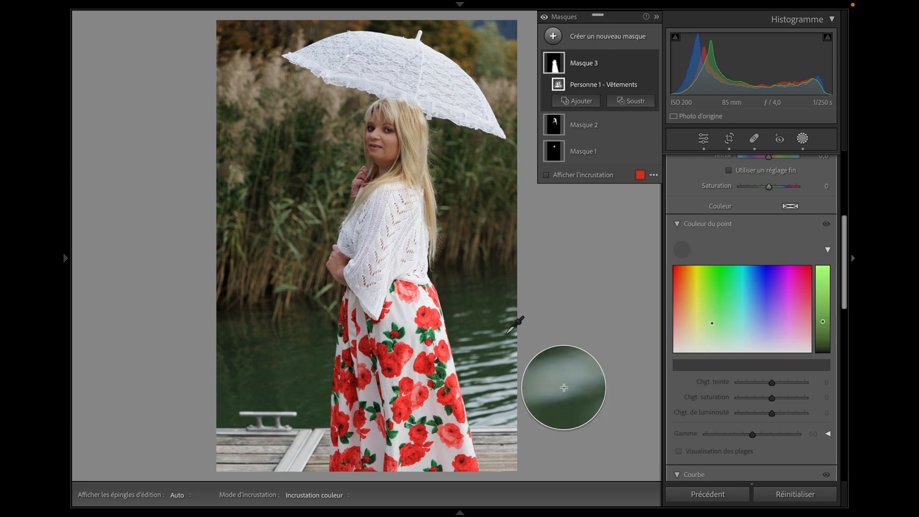
click(398, 359)
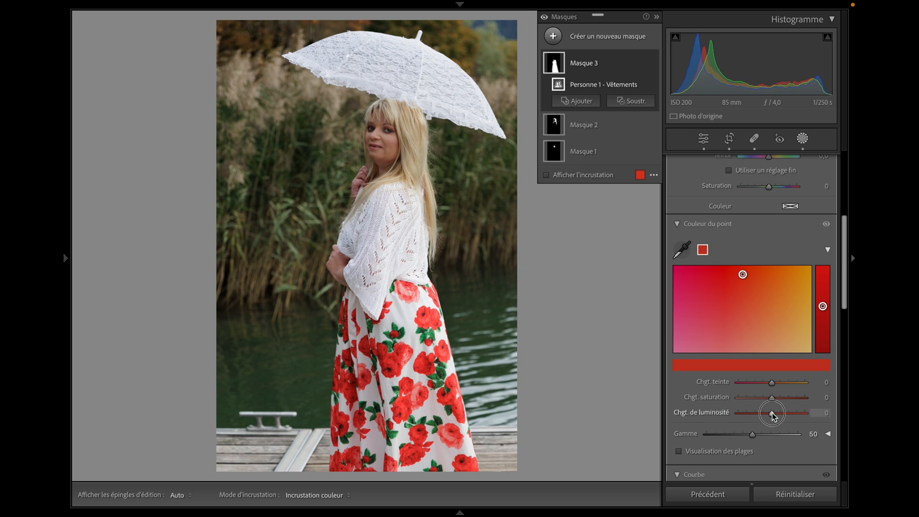
drag(773, 415, 771, 415)
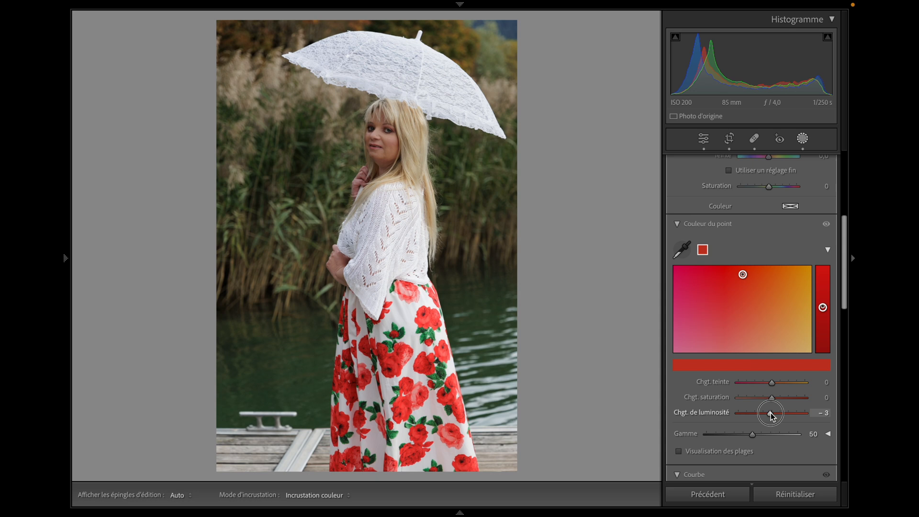
drag(771, 413, 767, 413)
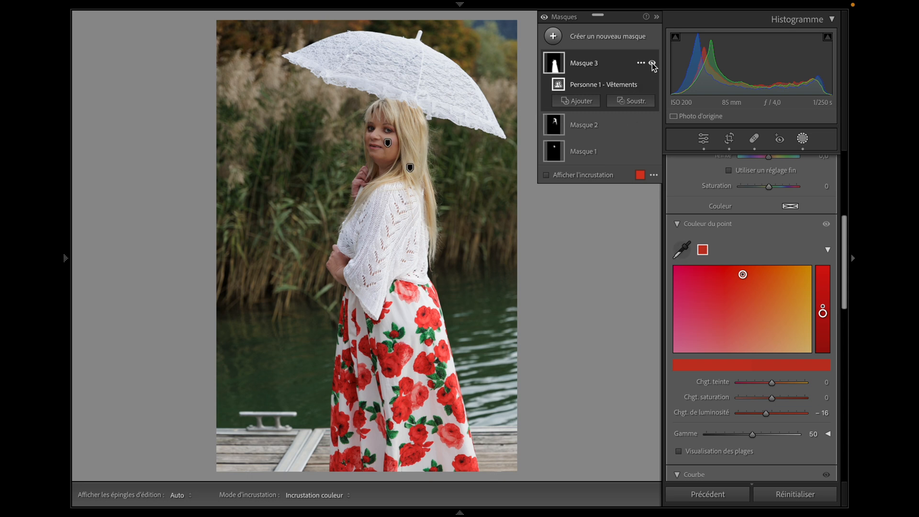
Step: Compare the skirt's reds with and without the clothes mask, and close masking
click(652, 64)
click(652, 64)
click(652, 63)
click(652, 64)
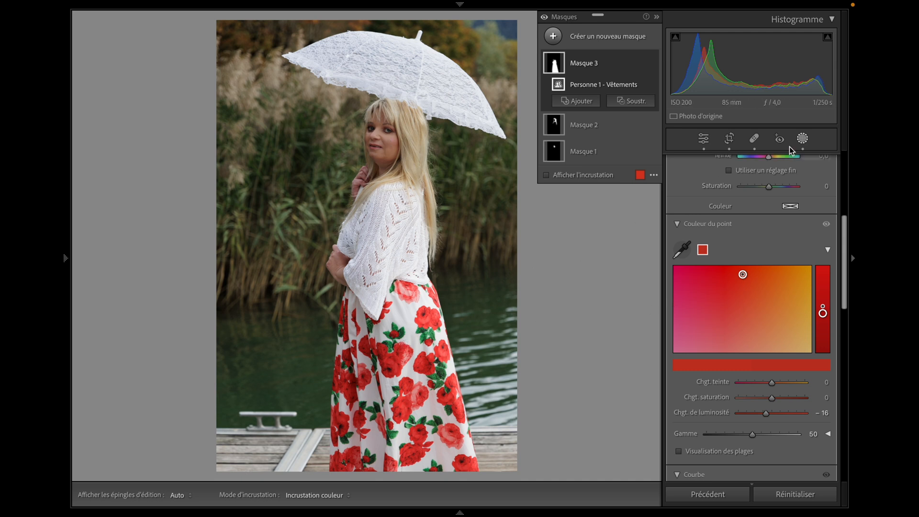
click(802, 139)
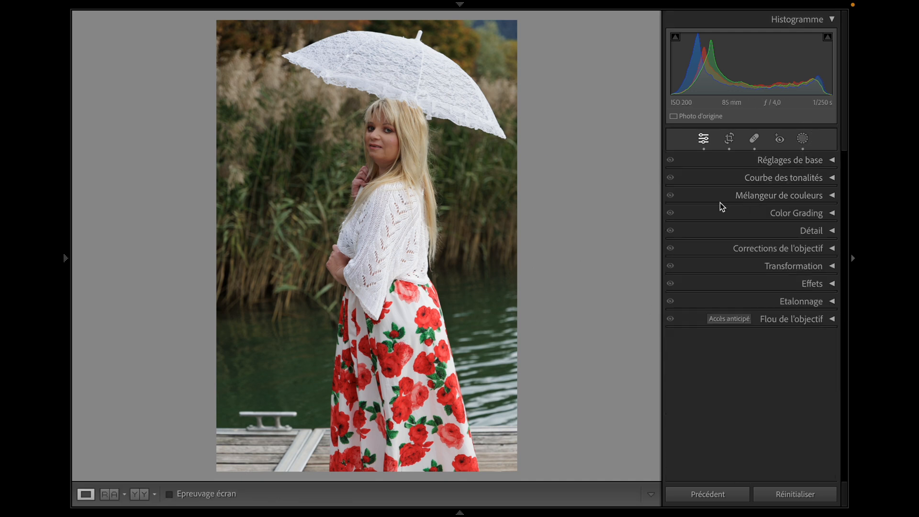
click(709, 215)
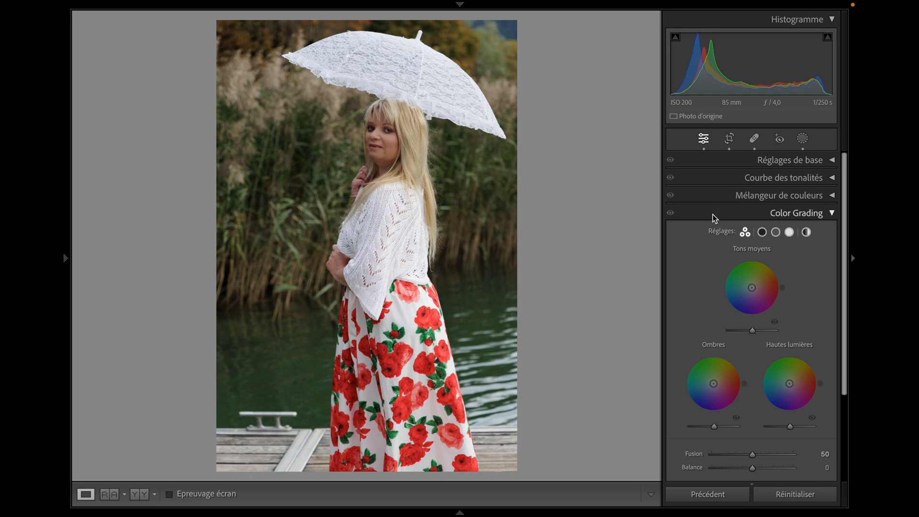
click(713, 215)
click(709, 198)
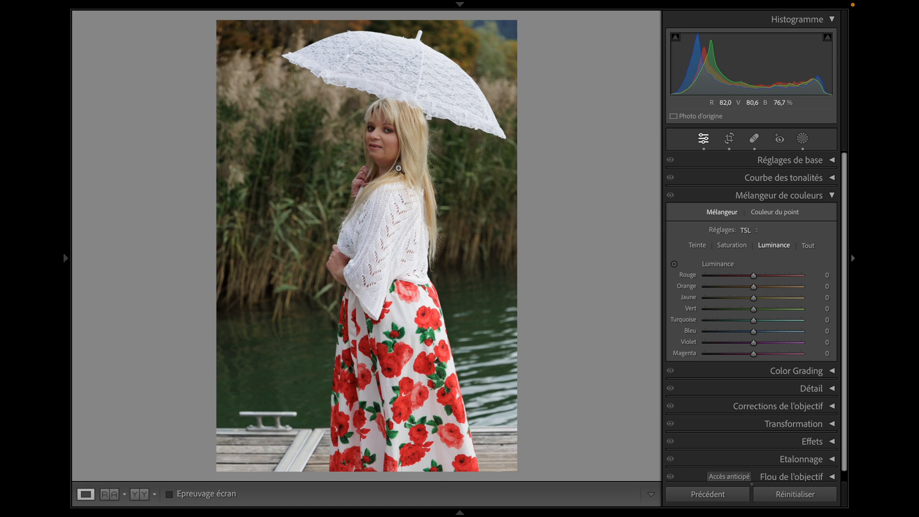
click(705, 195)
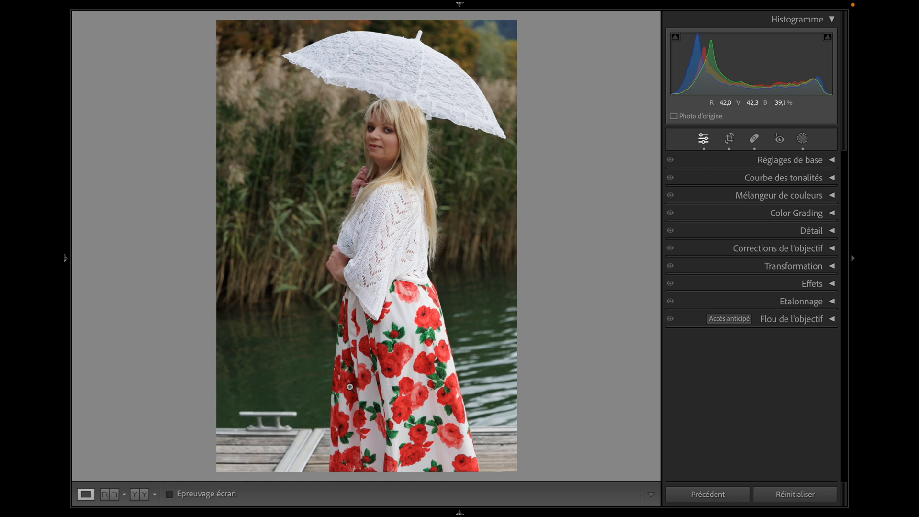
Step: Remove the dock cleat's bar and upper legs with content-aware Remove at size 76 and opacity 100, and check the cleaned area
click(264, 433)
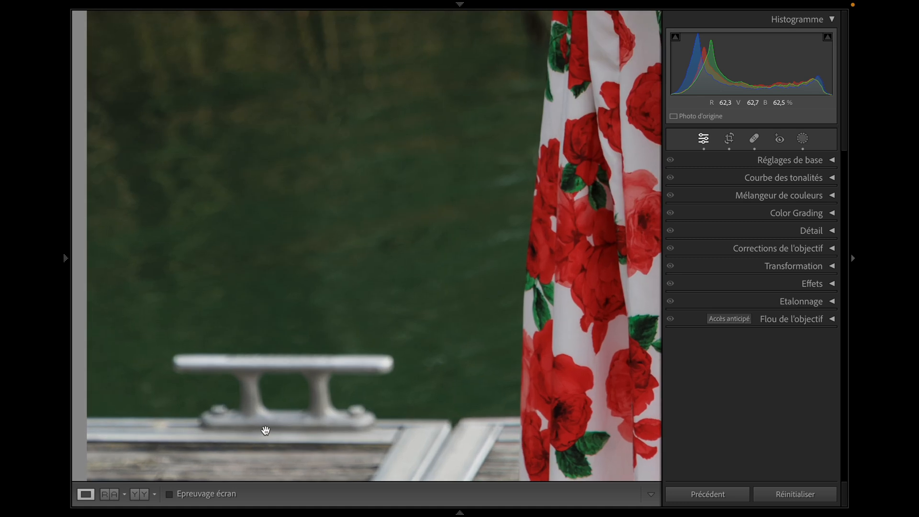
drag(324, 386, 337, 247)
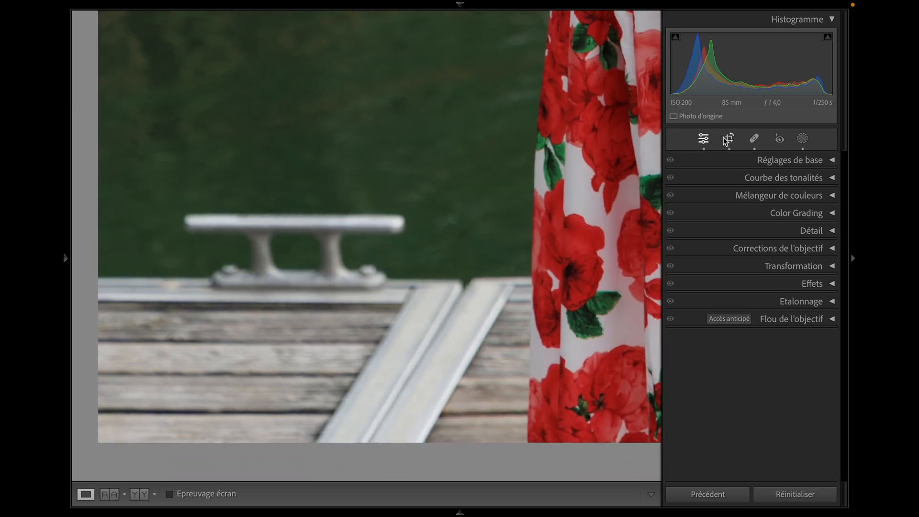
click(754, 138)
click(706, 164)
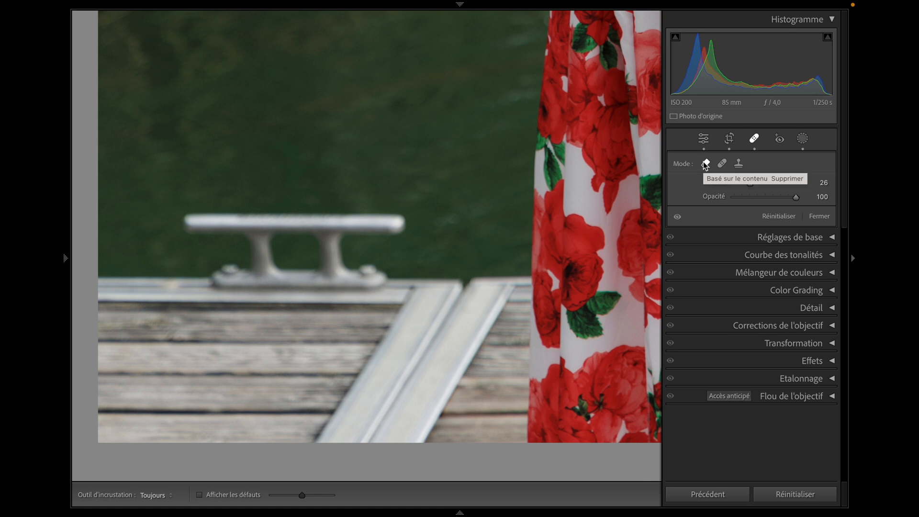
scroll(415, 231, up, 4)
scroll(406, 223, up, 1)
mouse_move(406, 224)
mouse_down()
mouse_move(187, 222)
mouse_move(250, 225)
mouse_move(262, 258)
mouse_move(262, 227)
mouse_move(332, 231)
mouse_move(334, 261)
mouse_up()
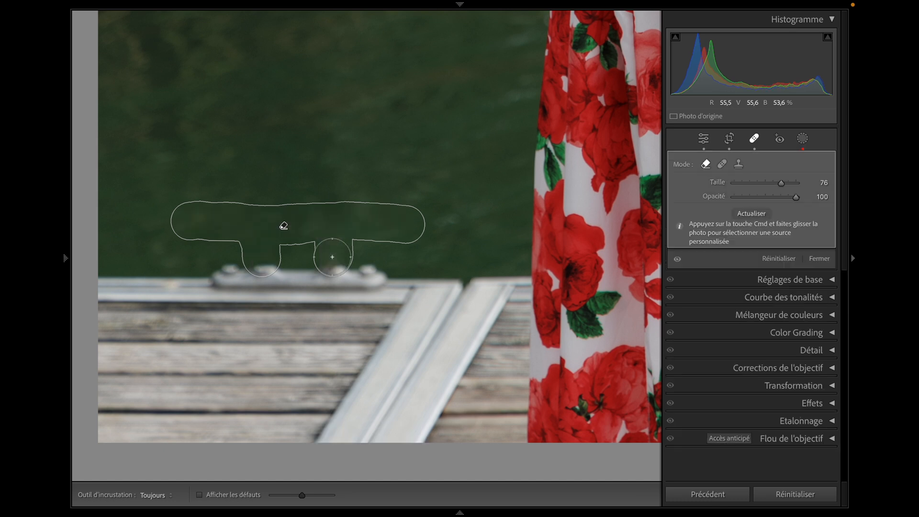
click(754, 141)
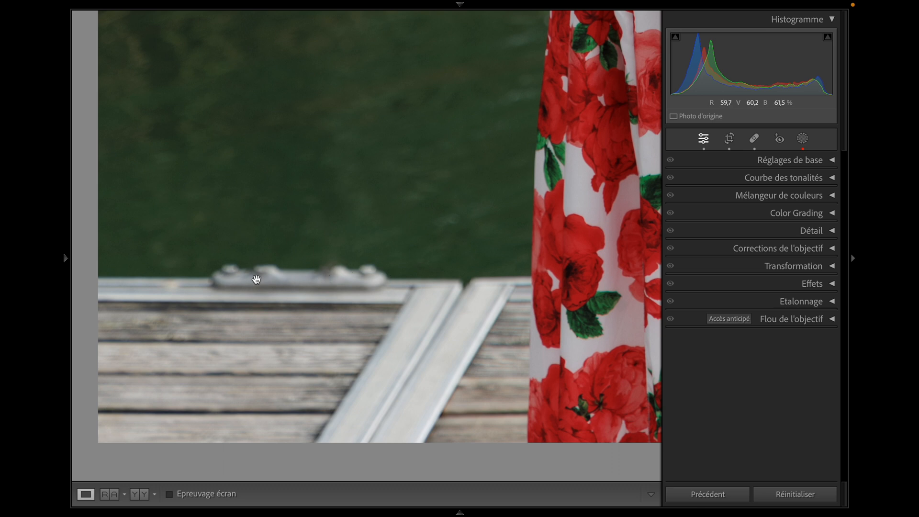
click(351, 266)
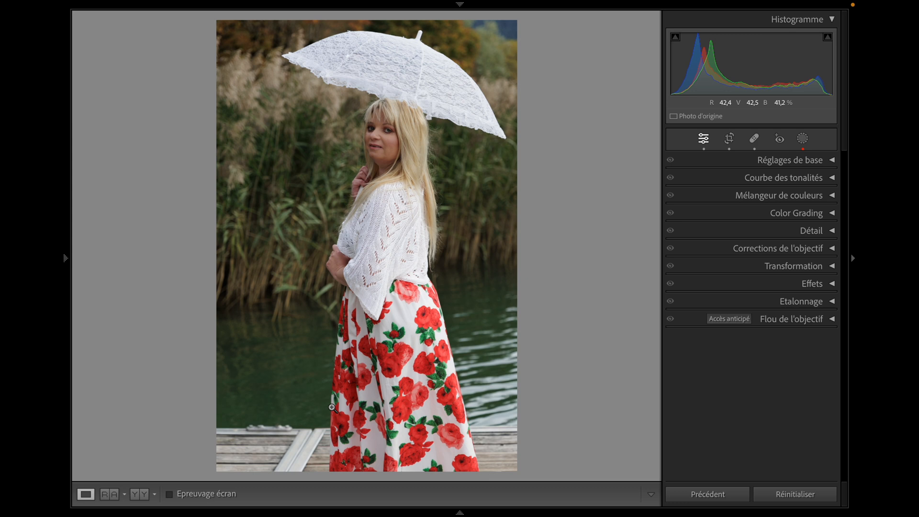
drag(297, 425, 359, 258)
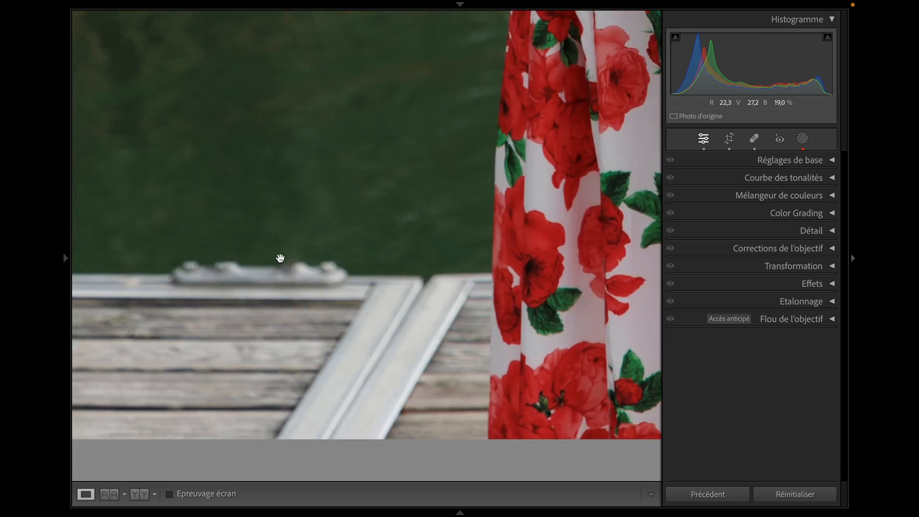
click(353, 254)
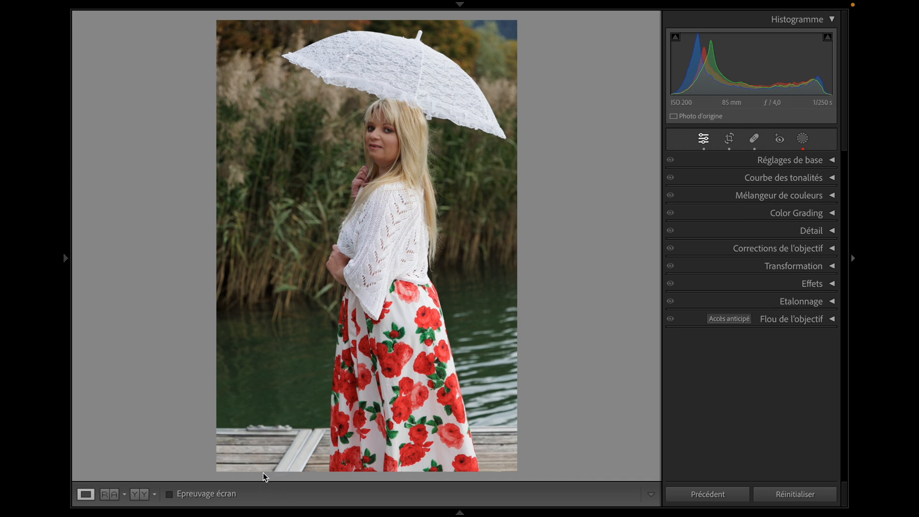
Step: Create a new linear gradient mask (Dégradé linéaire) covering the wooden dock from the photo's lower edge up to the waterline
click(804, 140)
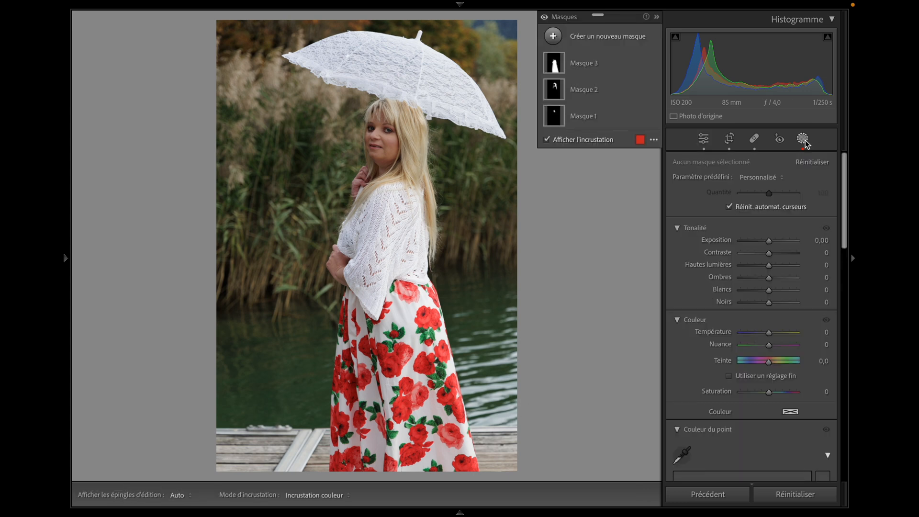
click(553, 36)
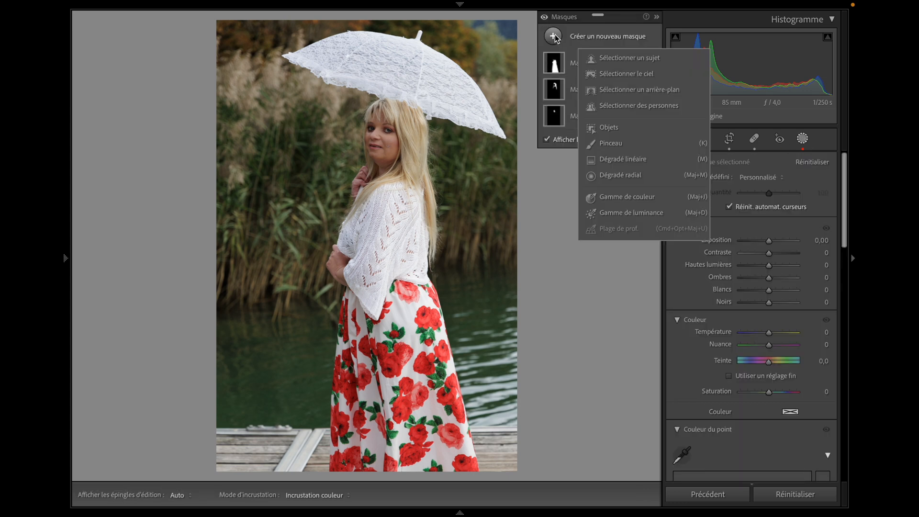
click(642, 163)
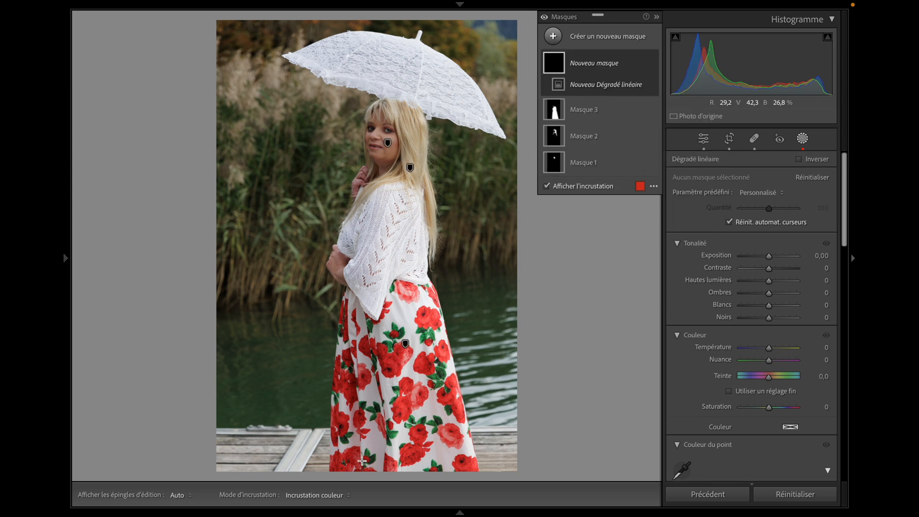
drag(336, 474, 333, 419)
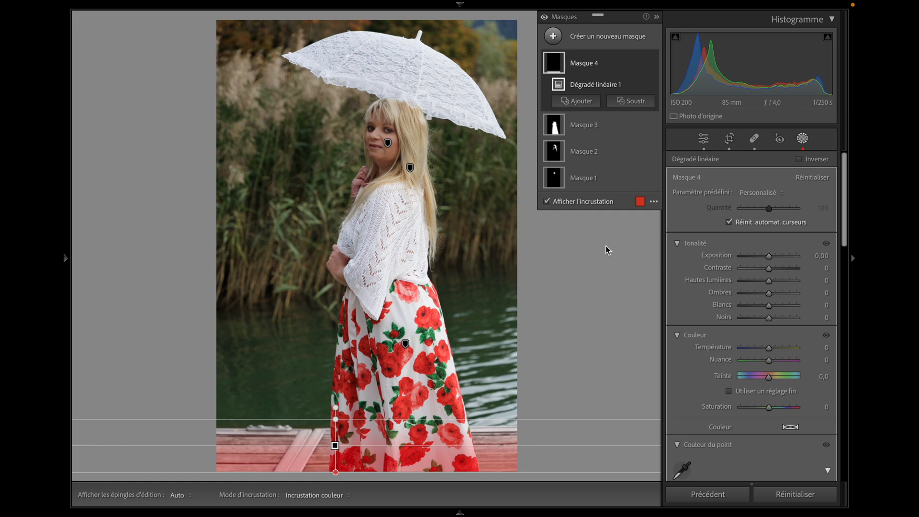
Step: Subtract the whole person (Toute la personne) of Personne 1 from the dock's gradient mask
click(642, 109)
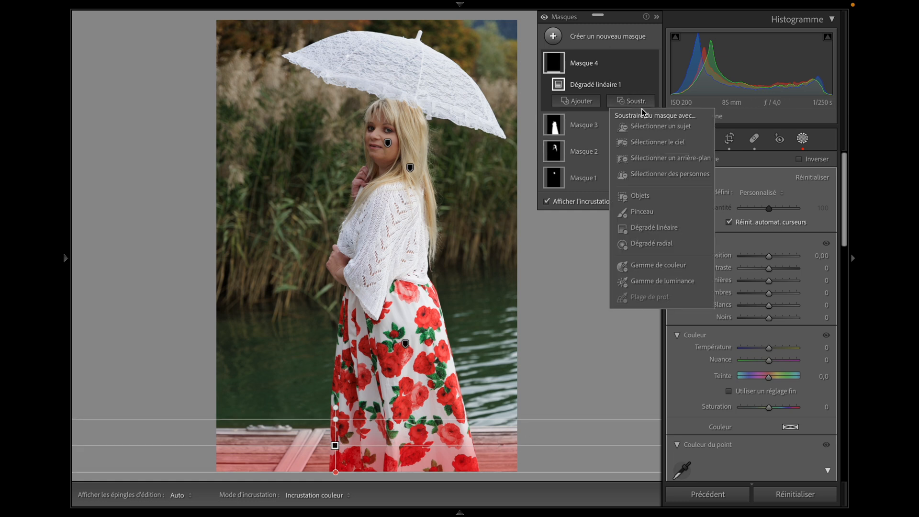
click(663, 174)
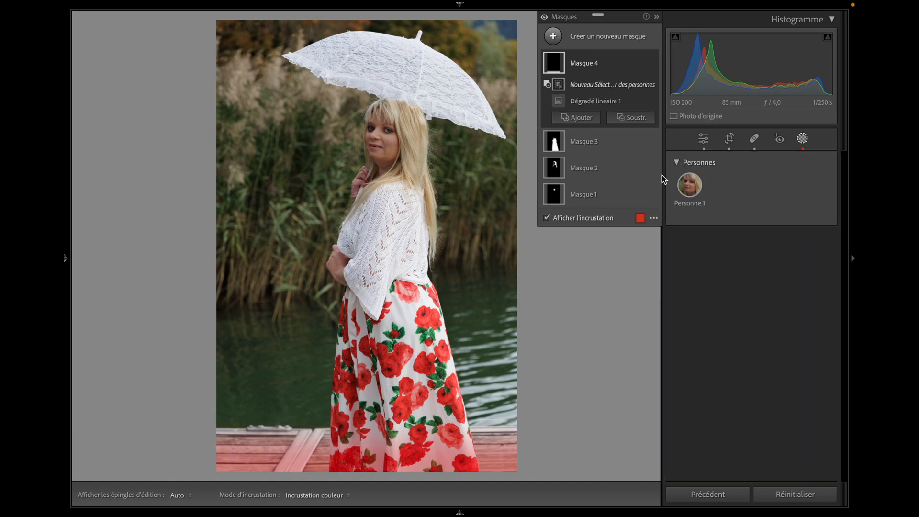
click(690, 184)
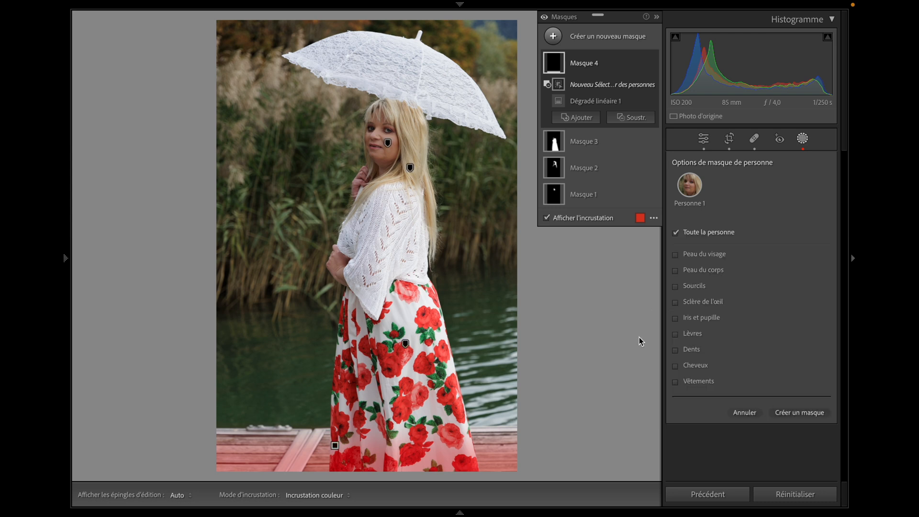
click(798, 415)
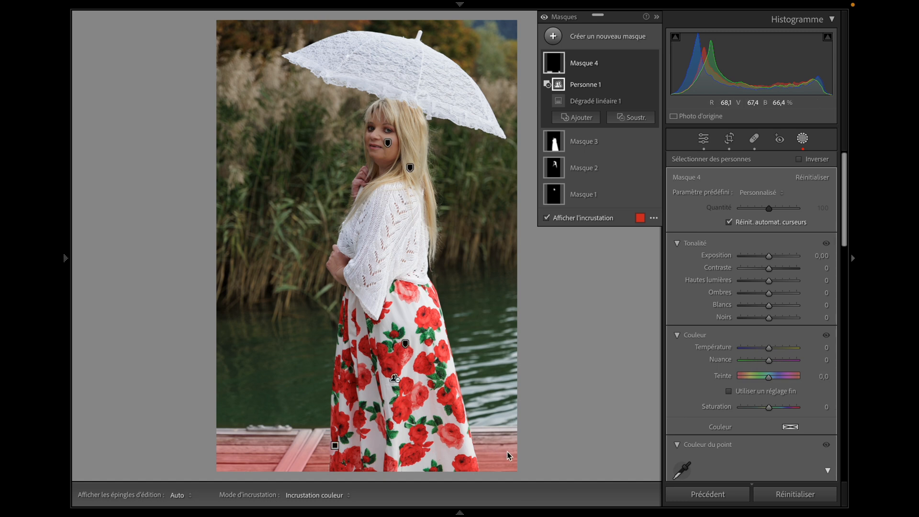
Step: Darken the dock by setting the gradient mask's exposure to −1.75, and close masking
drag(769, 258, 758, 261)
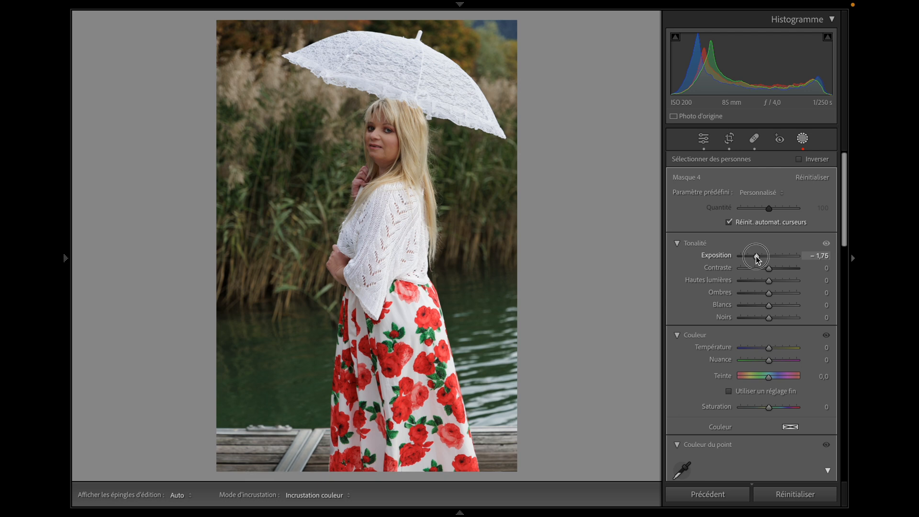
drag(755, 255, 757, 256)
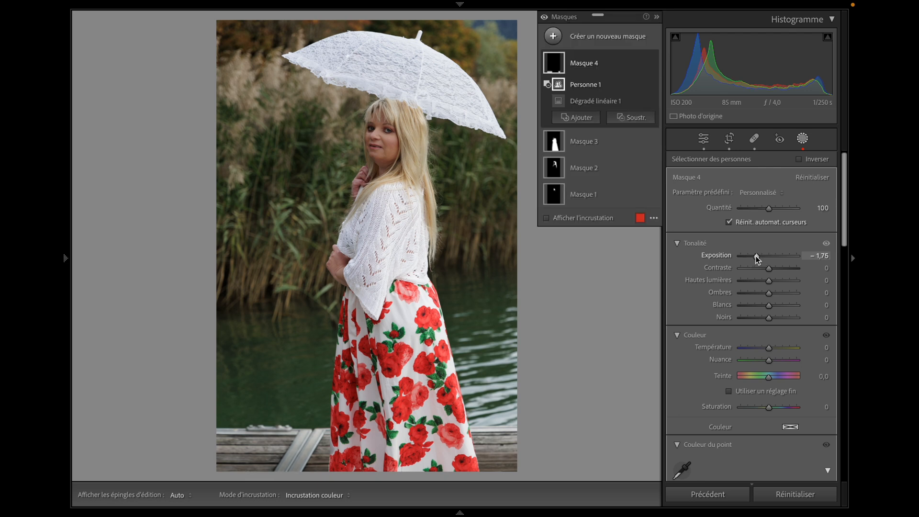
click(804, 138)
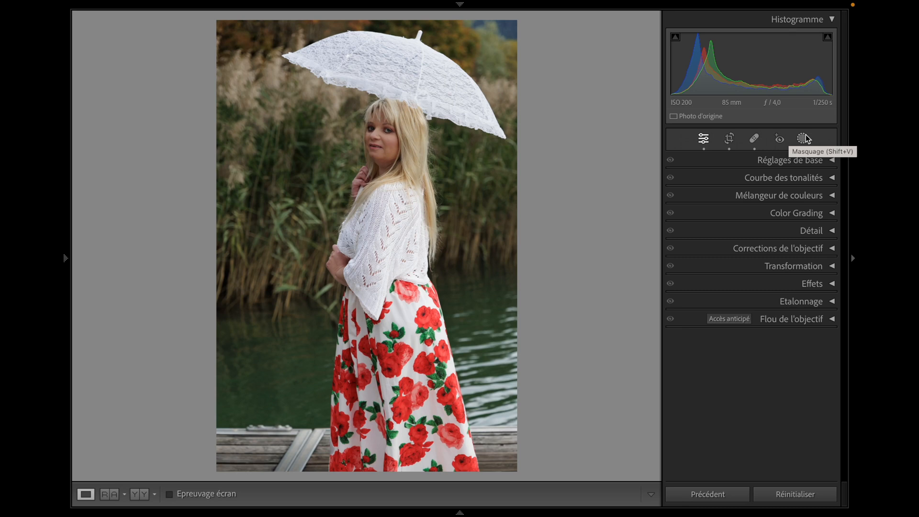
Step: Raise the whole photo's shadows (Ombres) to +20 in the basic settings
click(717, 159)
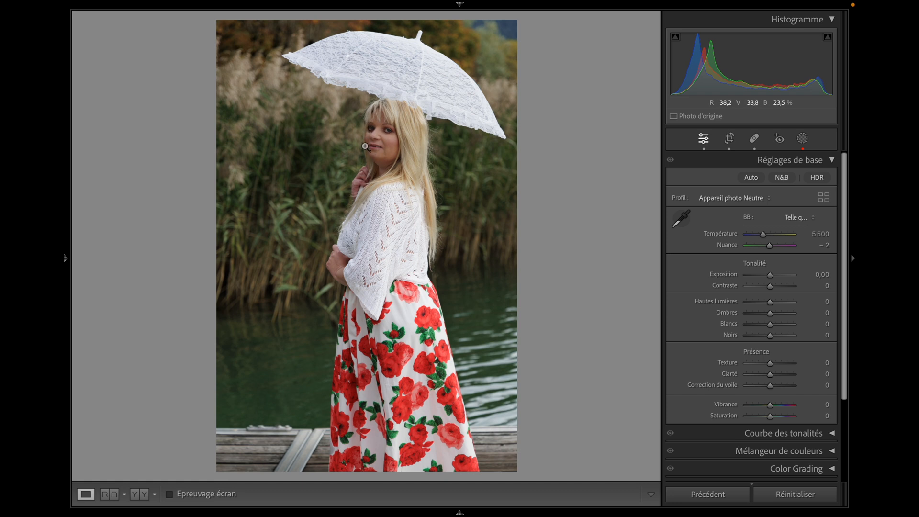
click(771, 315)
drag(772, 314, 778, 314)
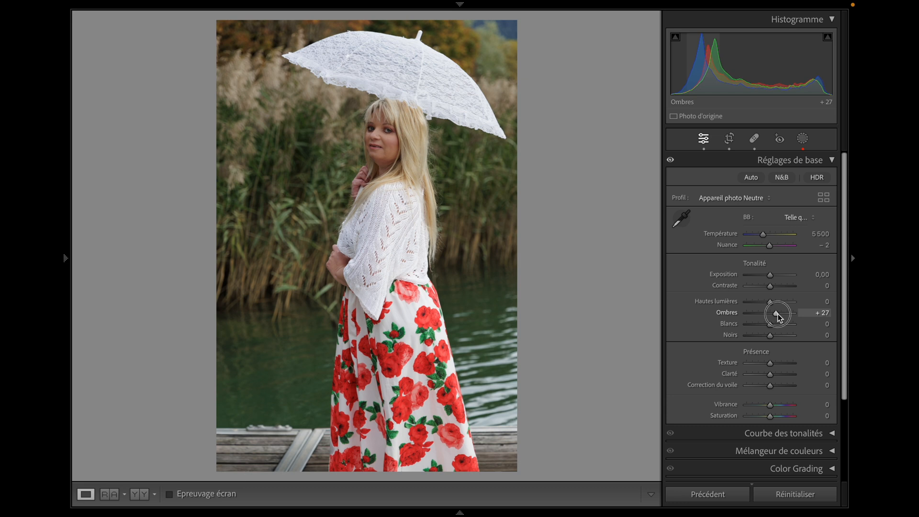
drag(777, 314, 776, 314)
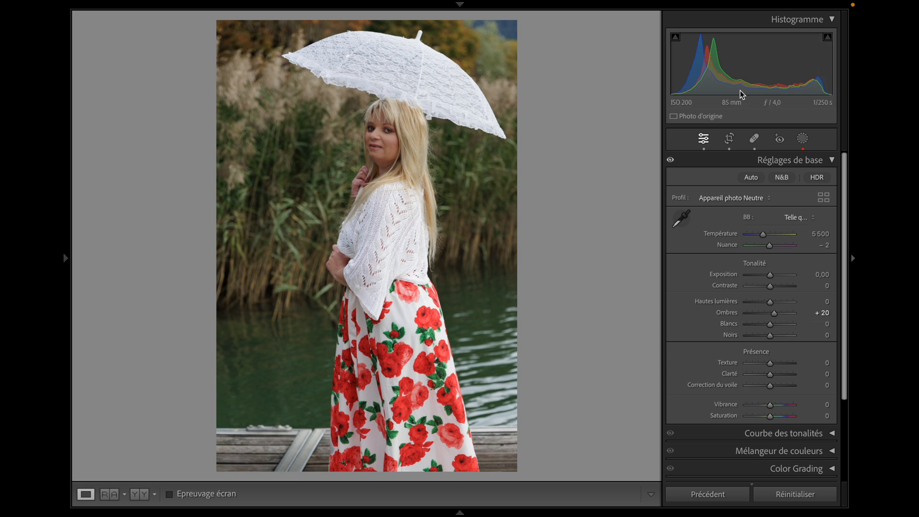
Step: Check highlight clipping while adjusting the whites, and set Blancs to +16
alt+click(771, 323)
drag(771, 324, 778, 327)
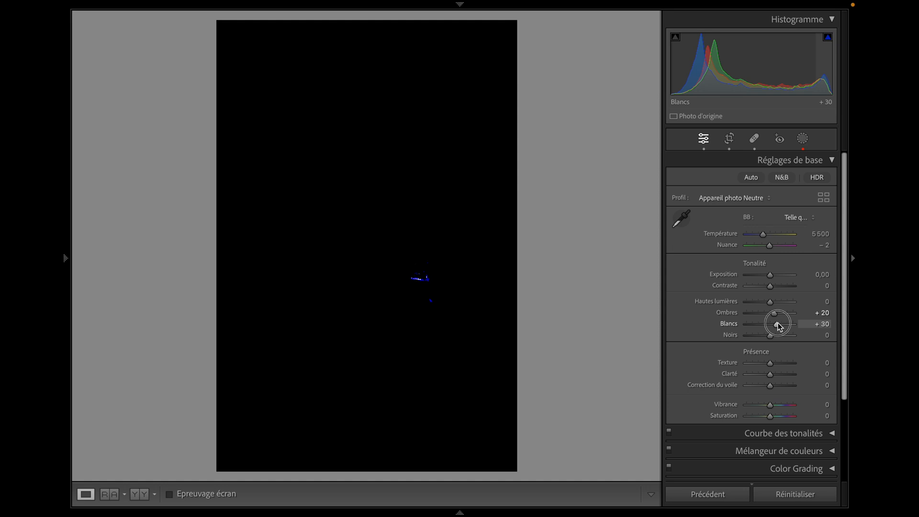
drag(778, 323, 777, 323)
drag(778, 323, 778, 323)
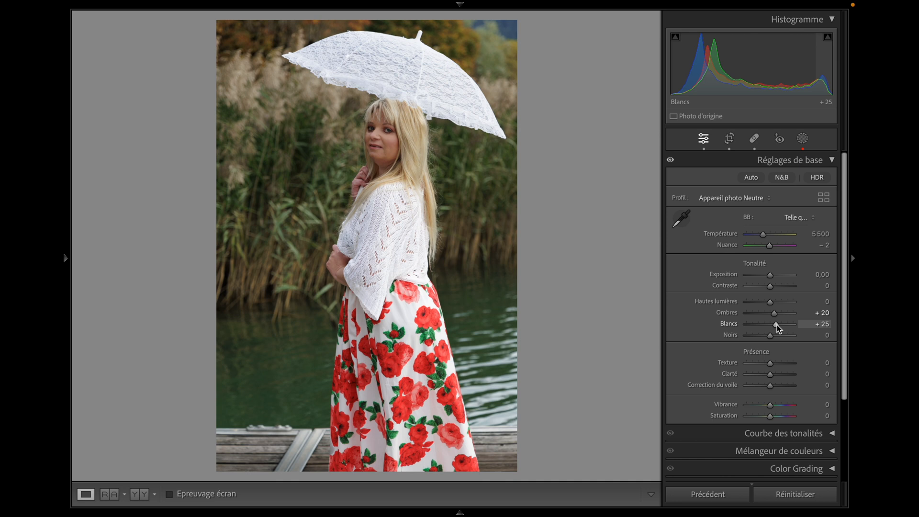
double_click(776, 324)
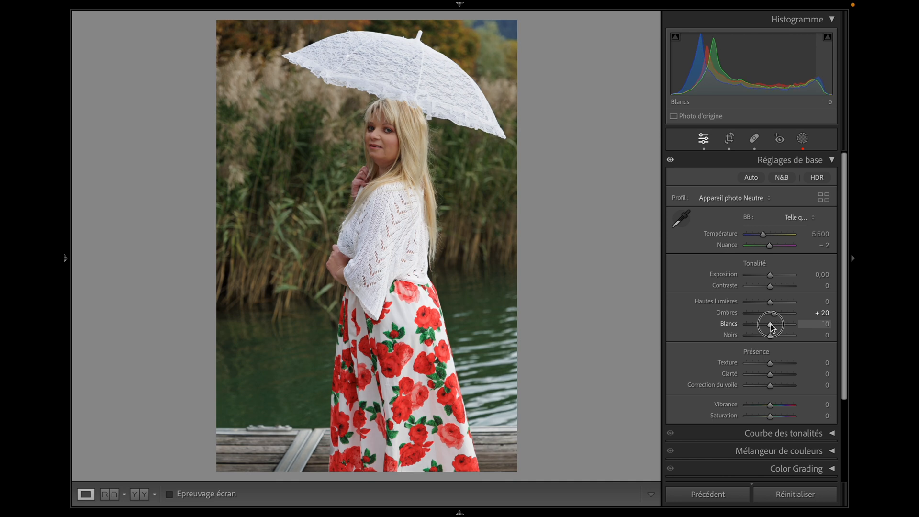
drag(771, 324, 774, 324)
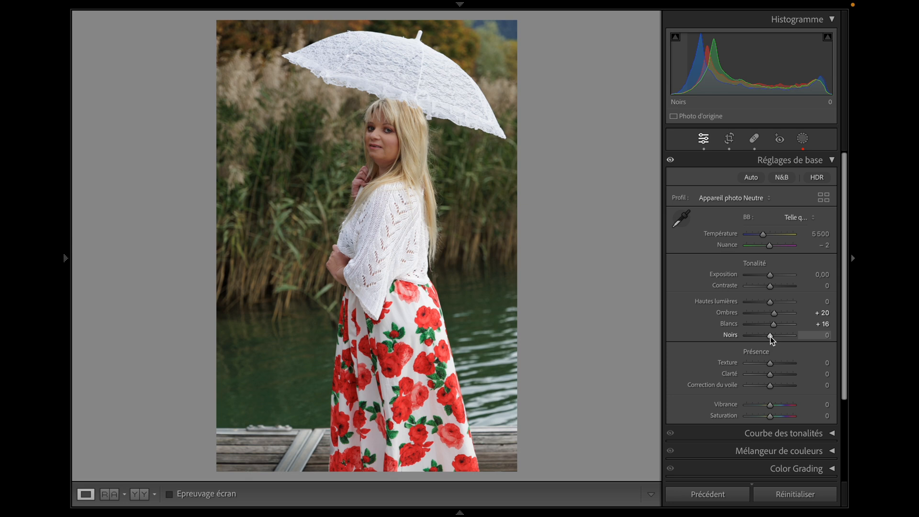
Step: Lower the blacks (Noirs) to −28 using the clipping preview, and set the contrast to +10
drag(771, 337, 763, 338)
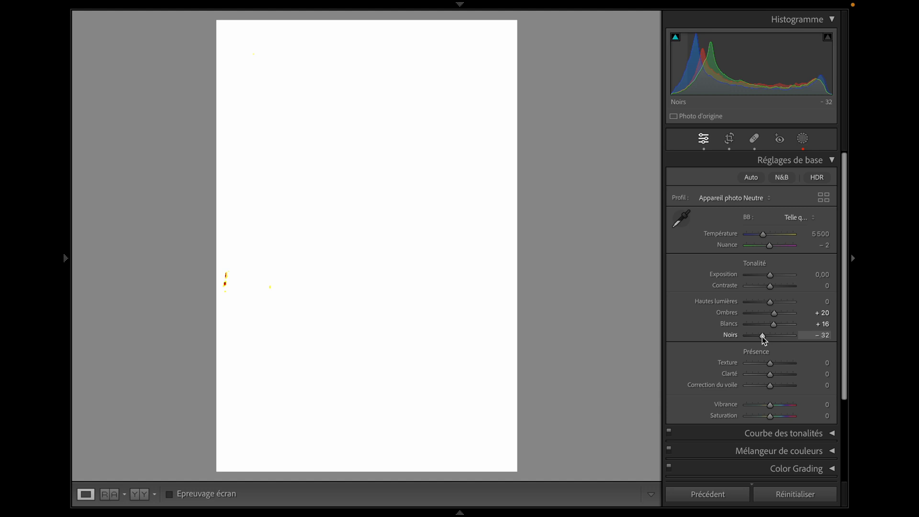
drag(763, 337, 764, 338)
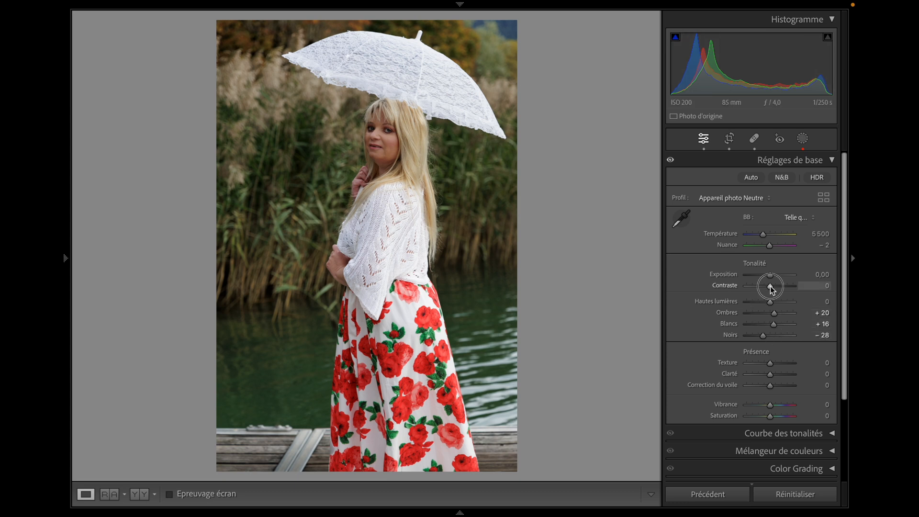
drag(772, 289, 774, 289)
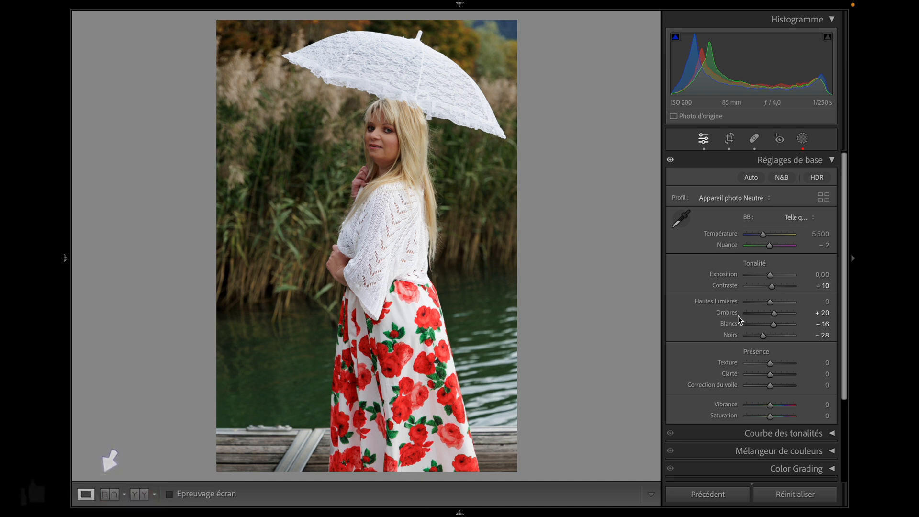
Step: Set the photo's clarity (Clarté) to +10 and vibrance to +10, and collapse the basic settings
scroll(738, 316, down, 3)
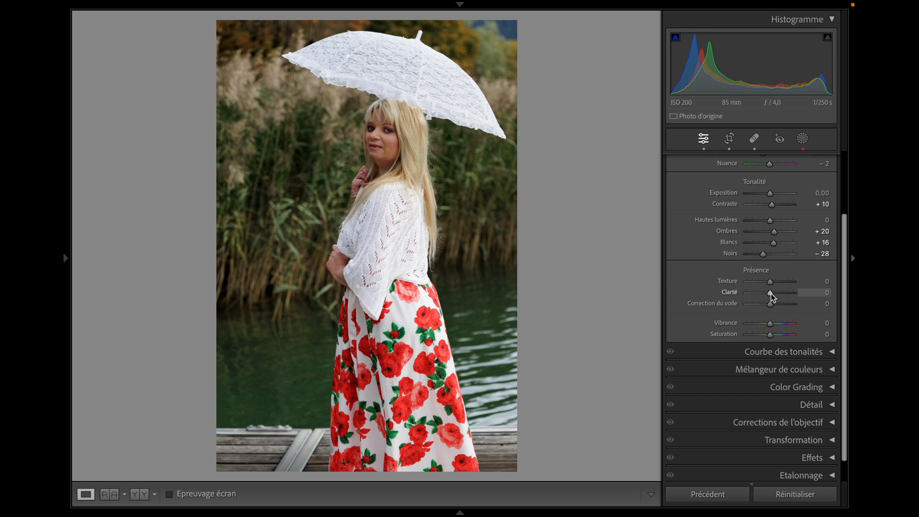
drag(771, 294, 774, 325)
click(771, 324)
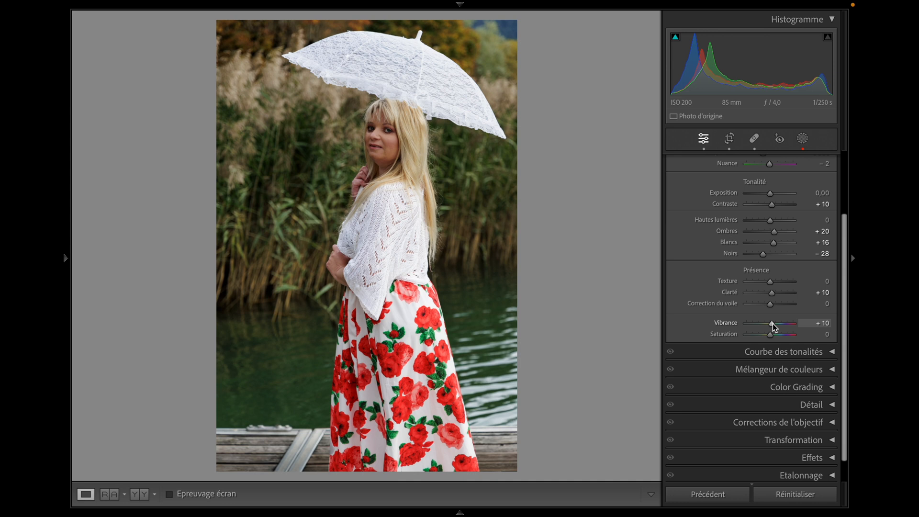
scroll(714, 289, up, 2)
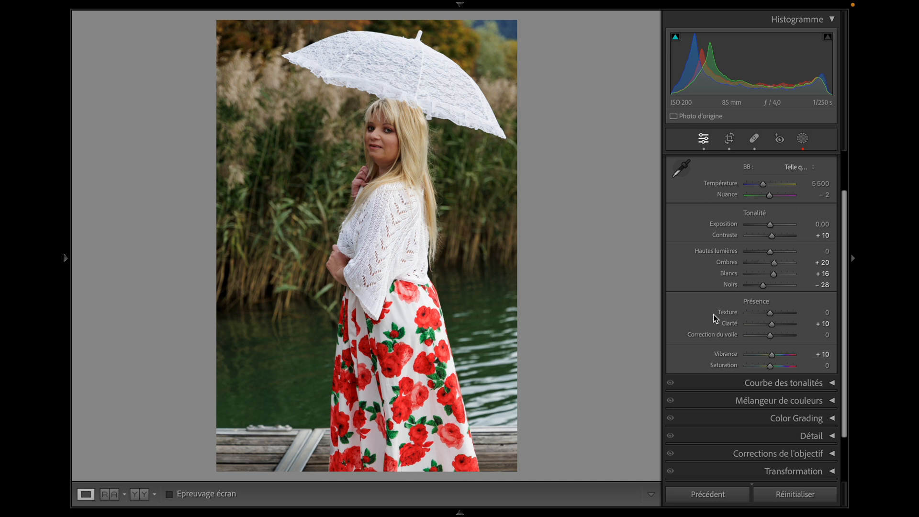
scroll(713, 309, up, 3)
click(699, 161)
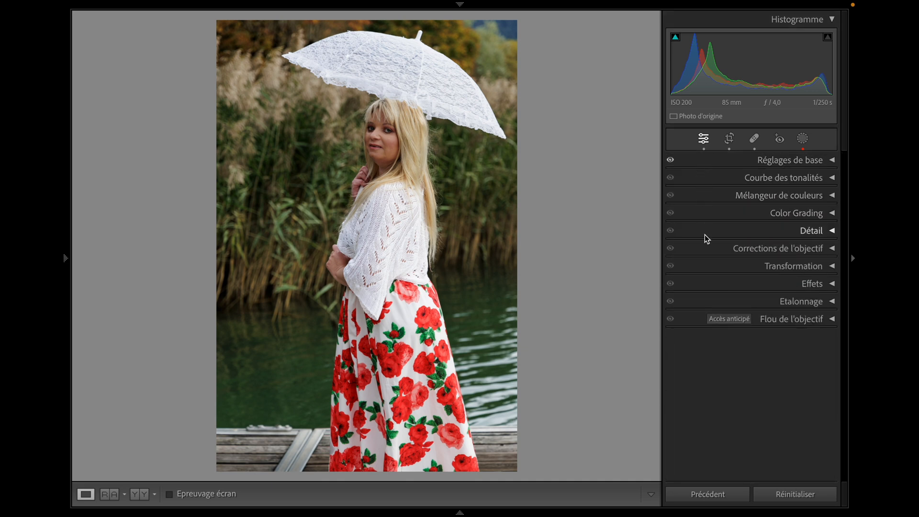
click(695, 180)
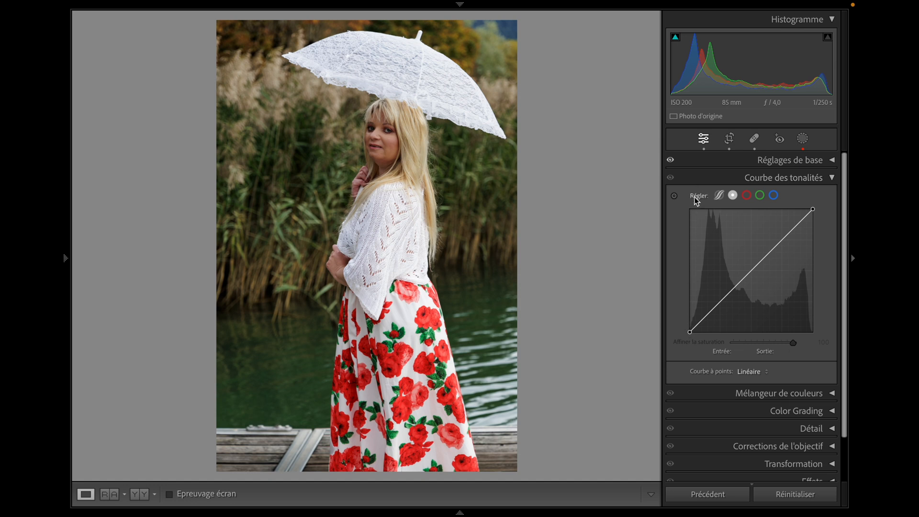
click(692, 180)
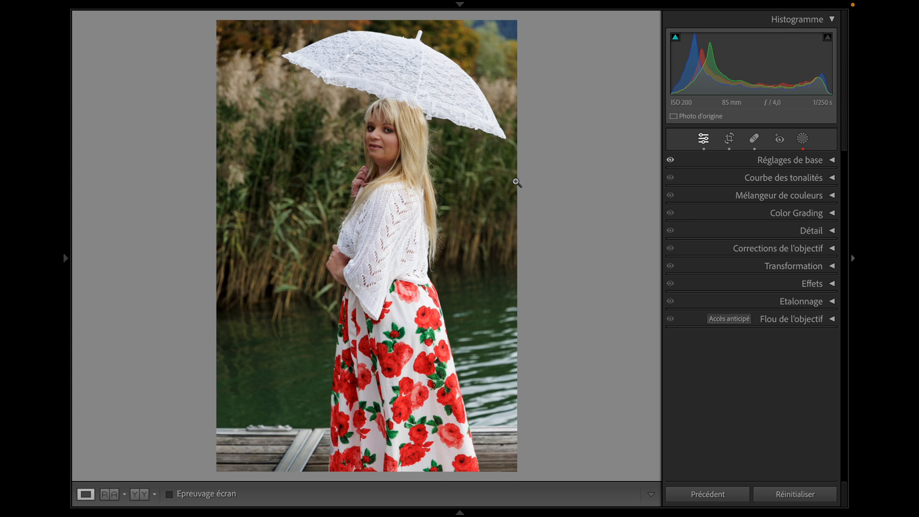
Step: Lower the luminance of the greens (Vert) to −100 in the color mixer and collapse its settings
click(711, 194)
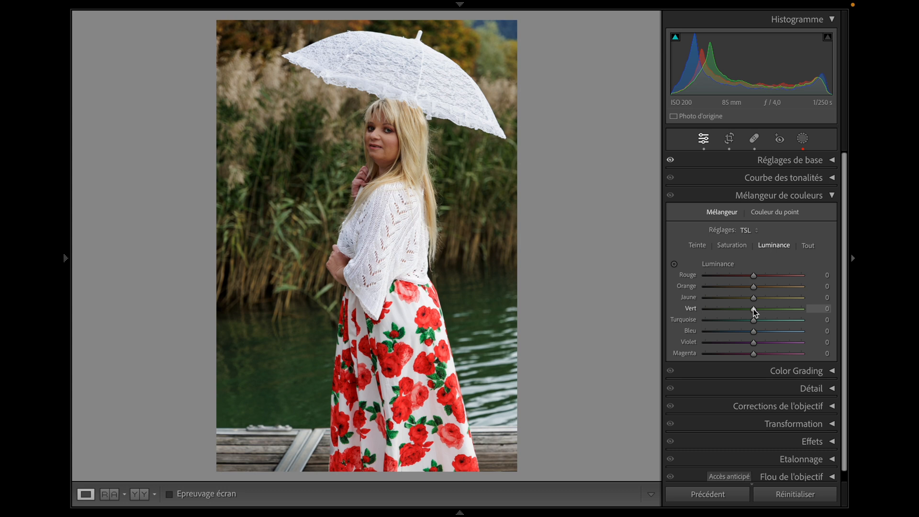
drag(755, 311, 700, 315)
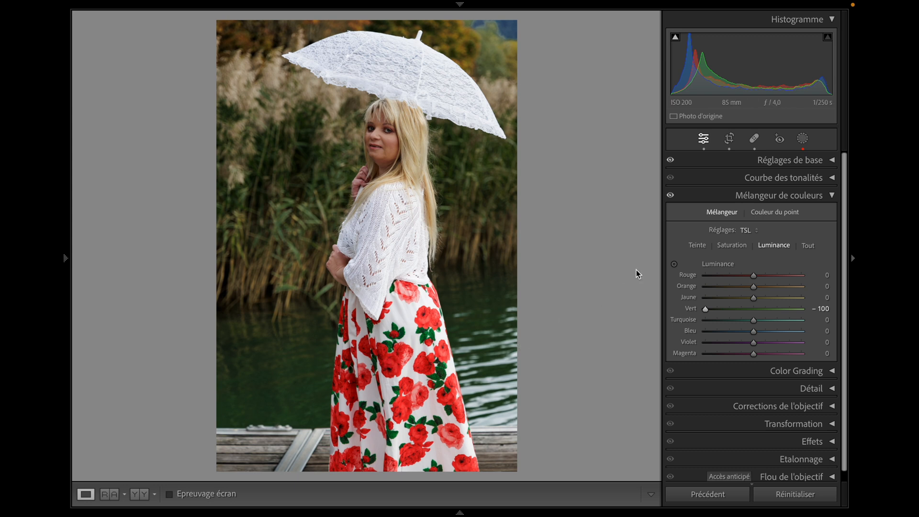
click(702, 197)
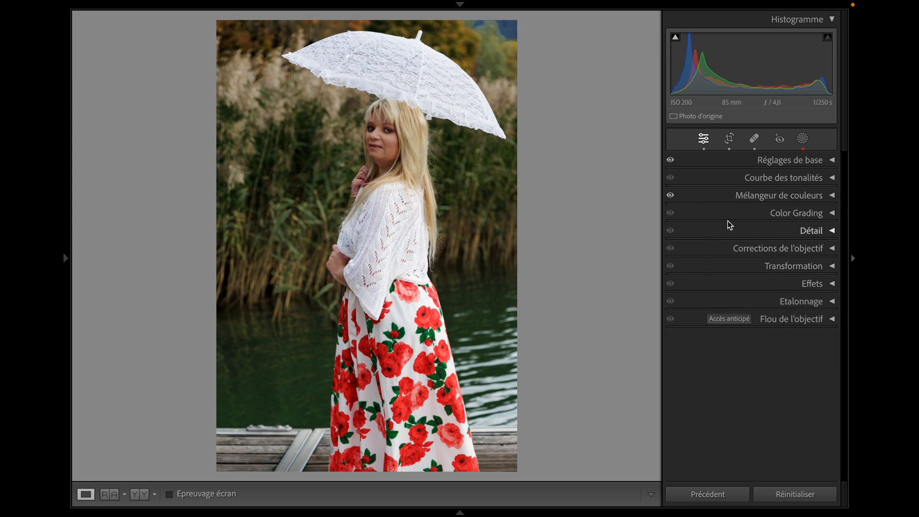
Step: Create a new mask that automatically selects the photo's background (arrière-plan)
click(802, 139)
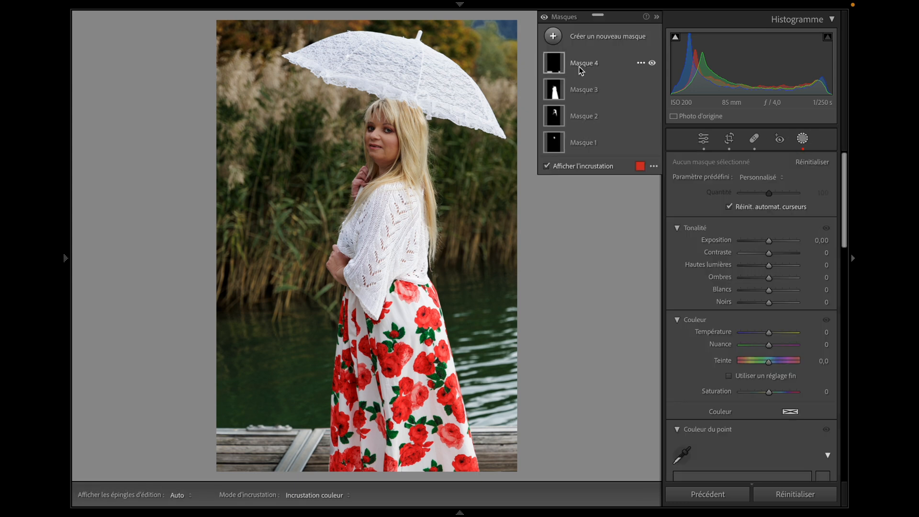
click(554, 36)
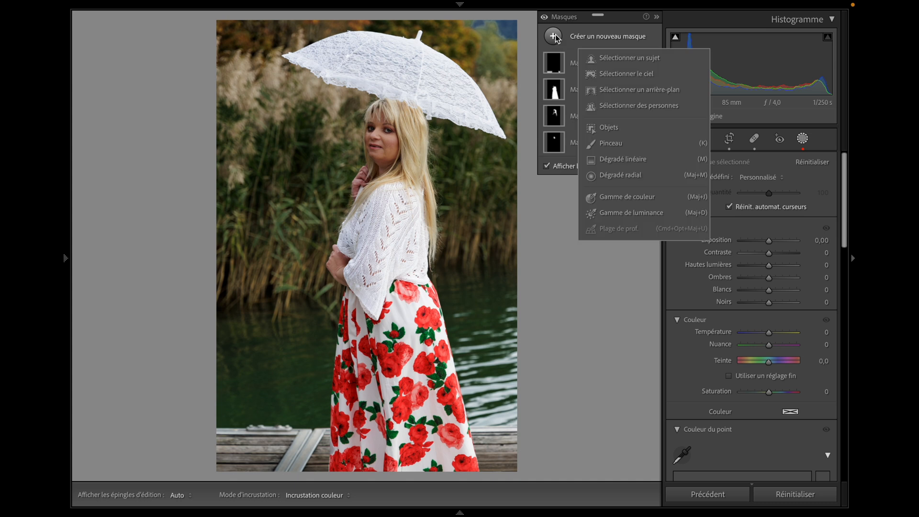
click(630, 90)
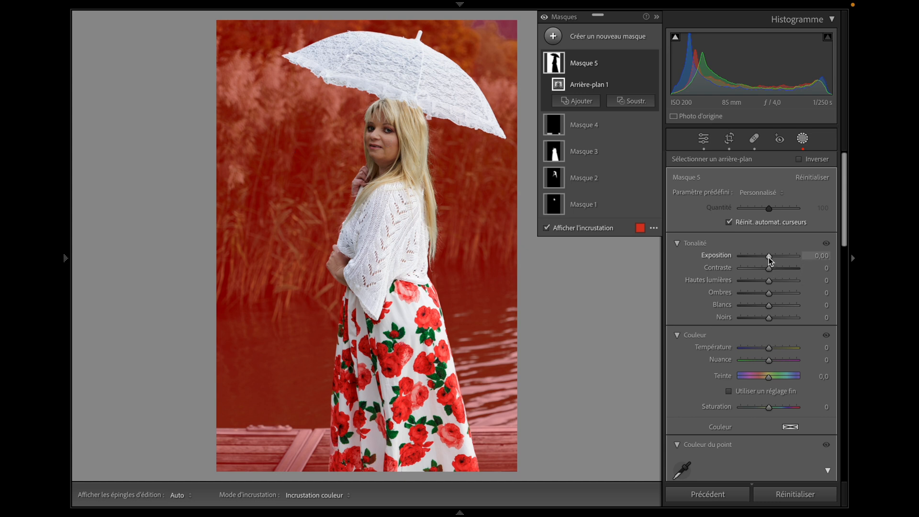
Step: Set the background mask's exposure to −0,04 and highlights (Hautes lumières) to −100, and close masking
drag(769, 257, 769, 257)
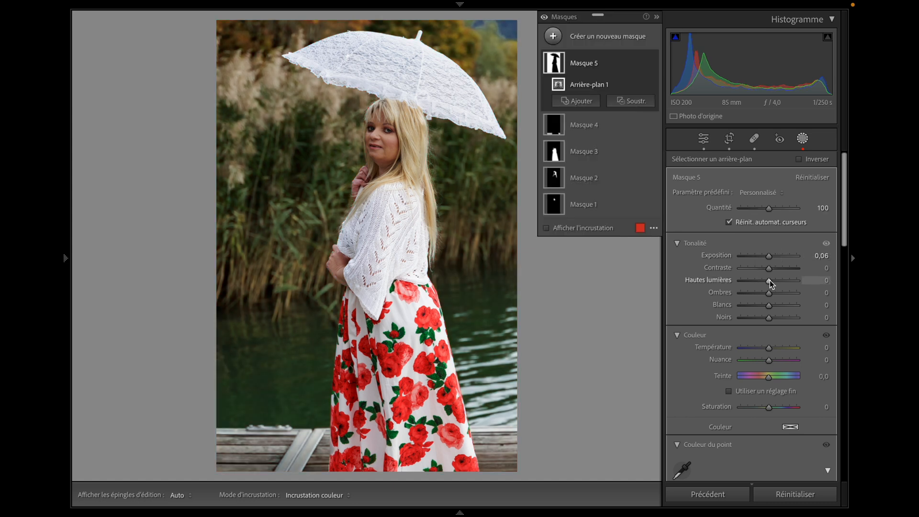
drag(770, 280, 527, 299)
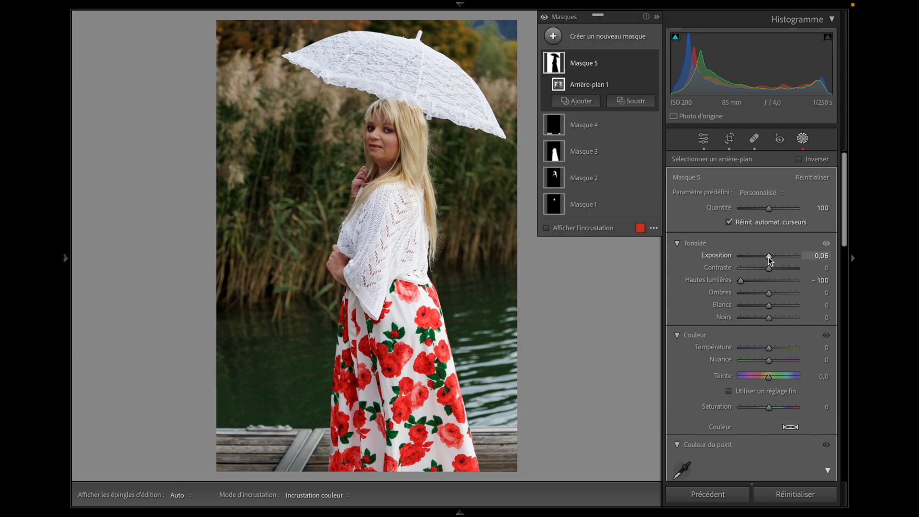
drag(769, 257, 769, 257)
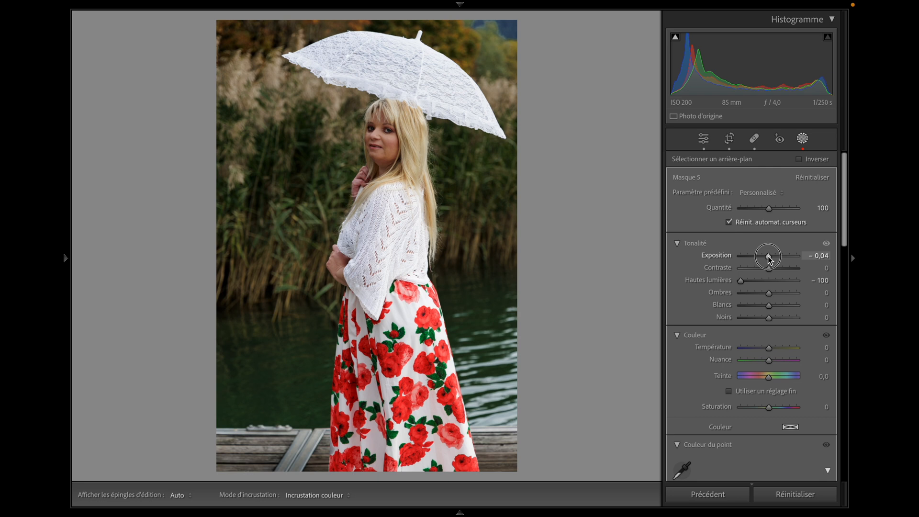
drag(769, 257, 769, 258)
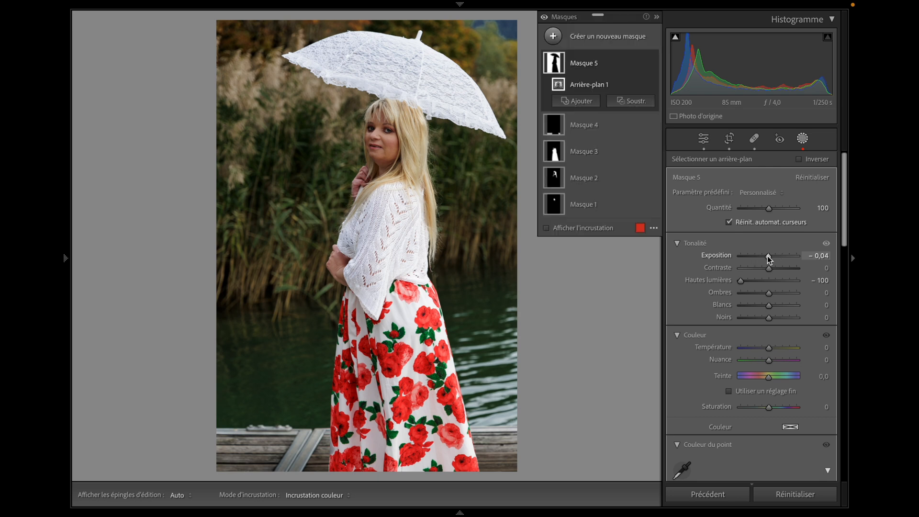
click(802, 139)
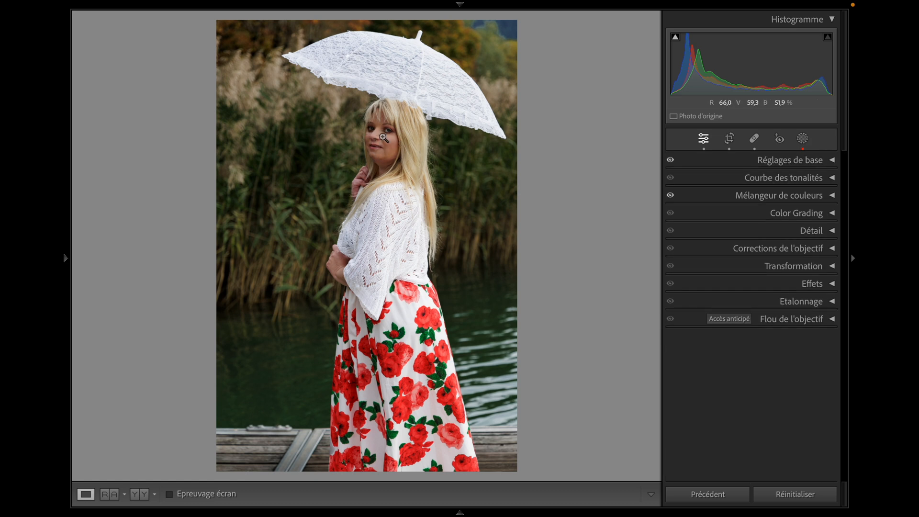
Step: Reopen the face skin mask, set its exposure to 0,22 and shadows (Ombres) to 10, and close masking
click(803, 139)
mouse_move(555, 147)
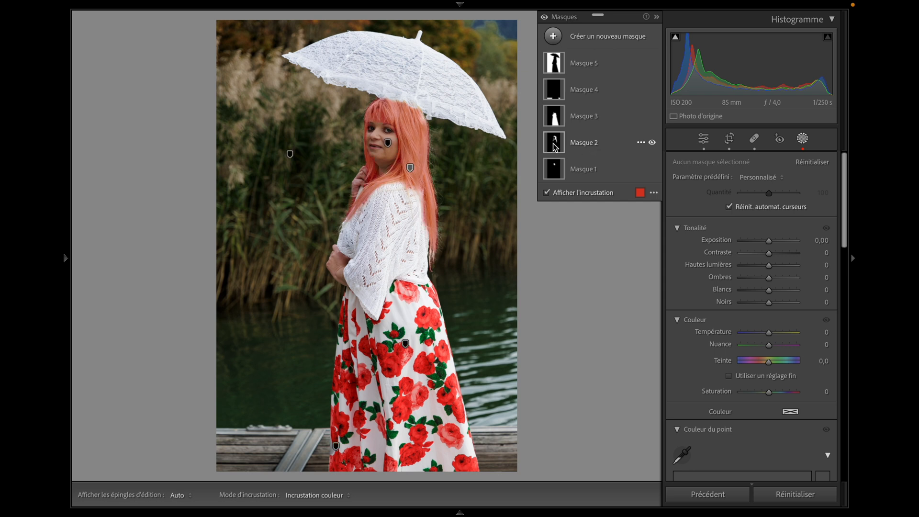
click(556, 170)
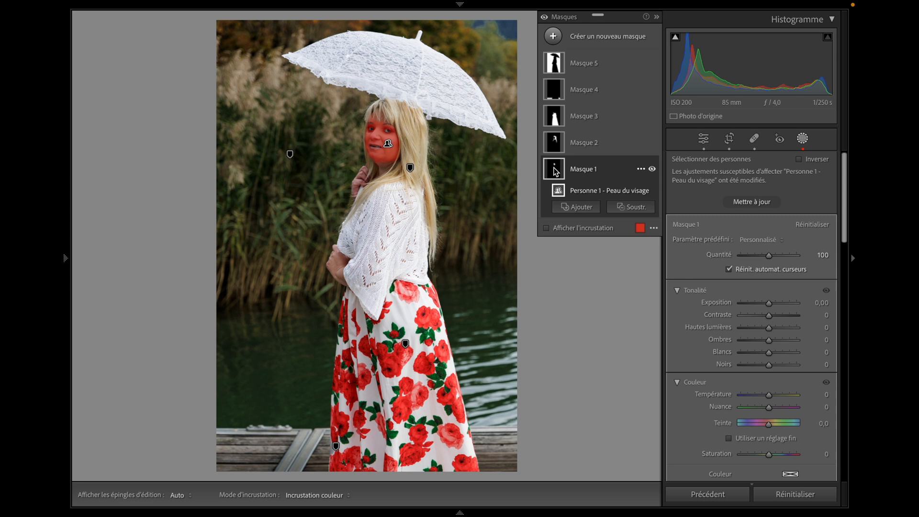
drag(769, 302, 770, 303)
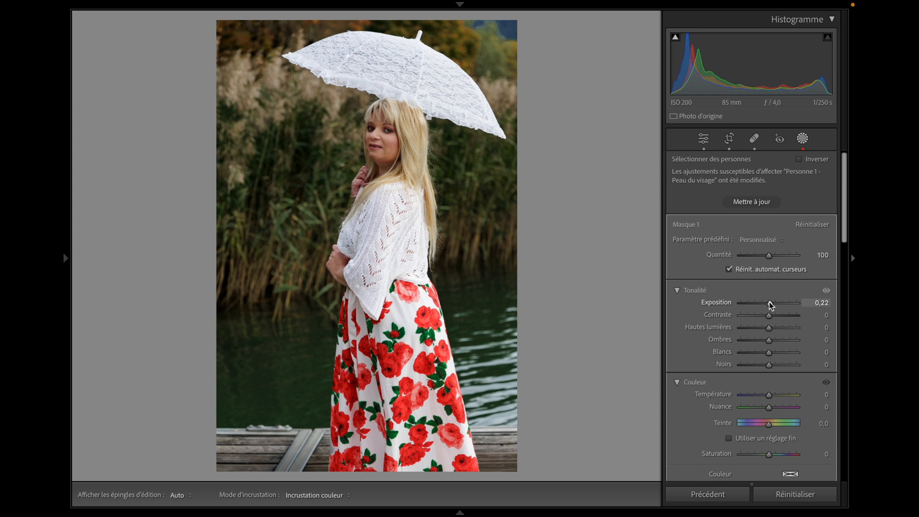
drag(771, 305, 772, 306)
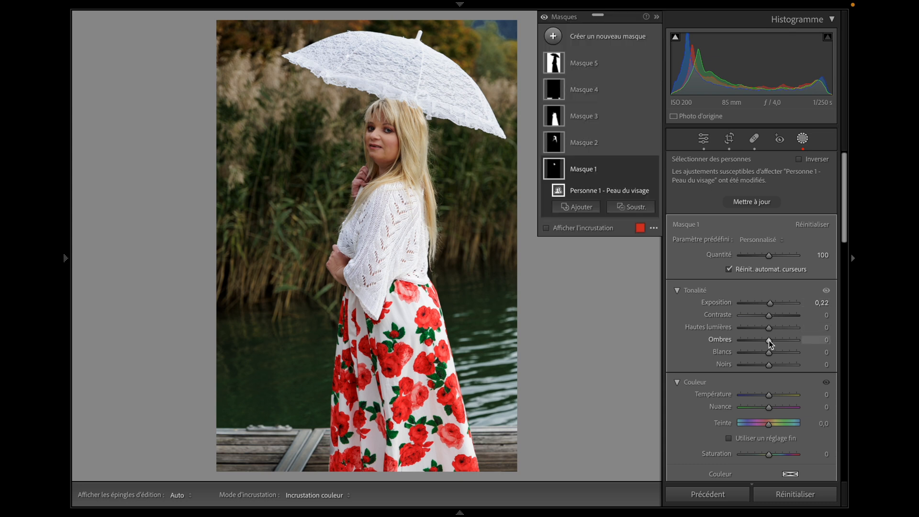
drag(769, 341, 769, 340)
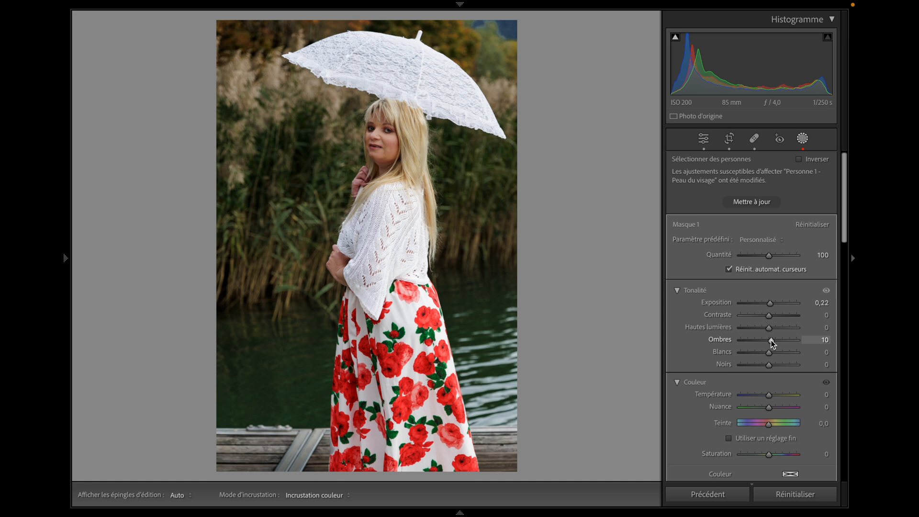
drag(771, 340, 771, 340)
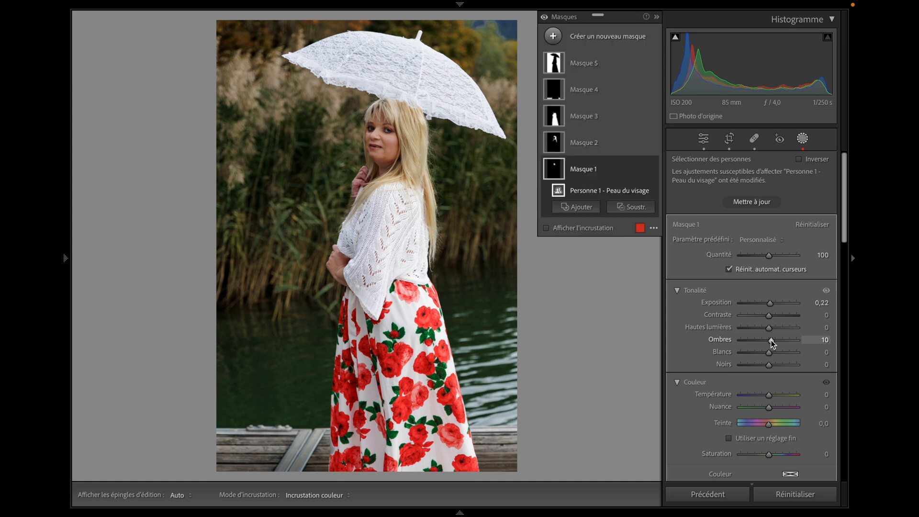
click(805, 139)
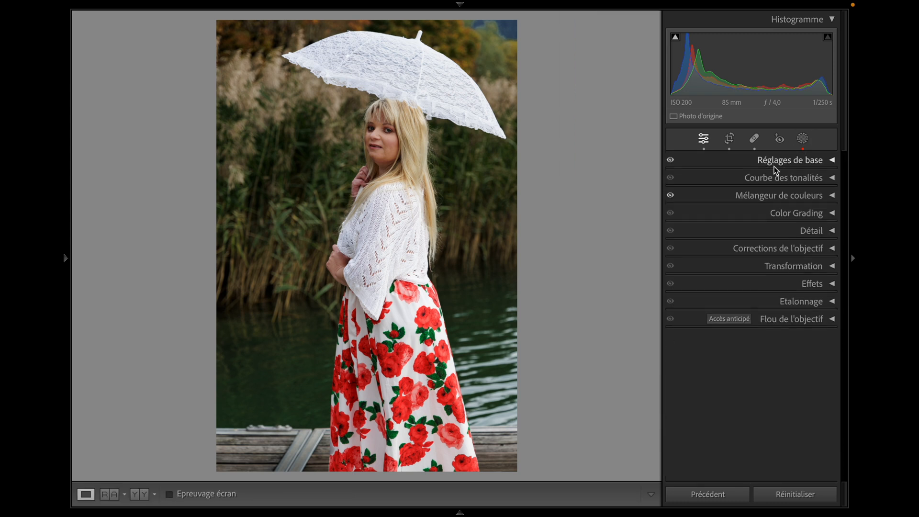
Step: Warm the highlights in Color Grading with hue (Teinte) 30 and saturation 20, and compare the photo without the effect
click(701, 211)
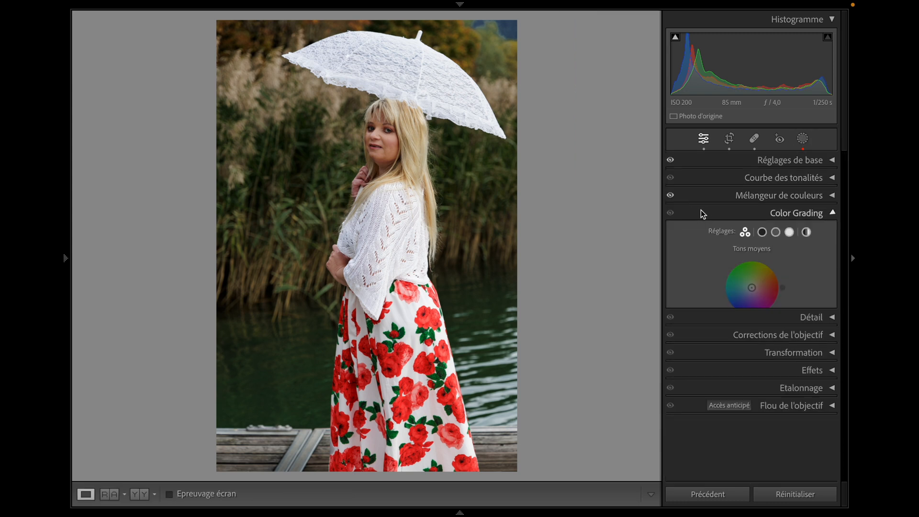
click(790, 229)
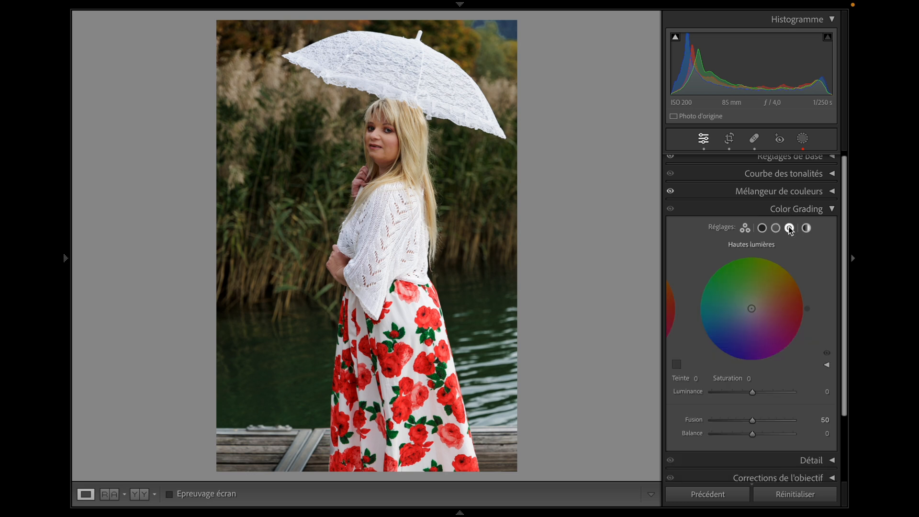
click(761, 304)
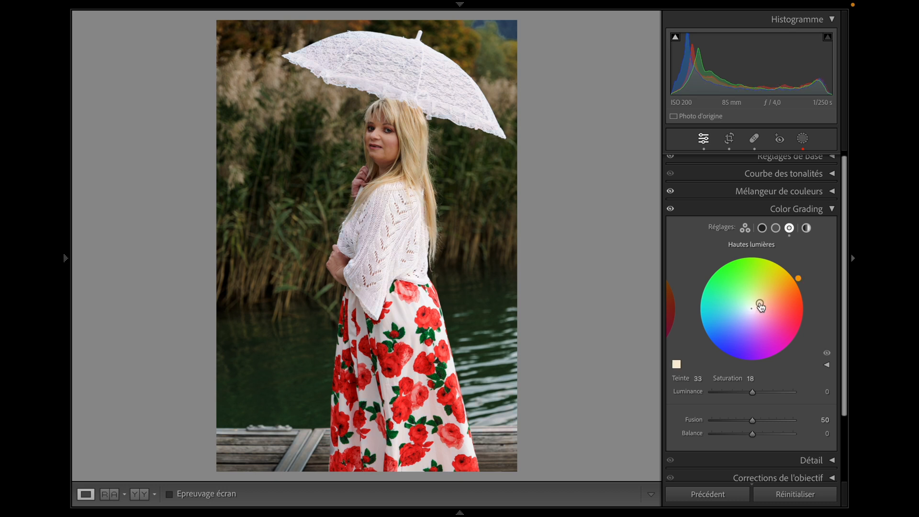
drag(760, 304, 761, 303)
drag(798, 278, 800, 281)
click(672, 211)
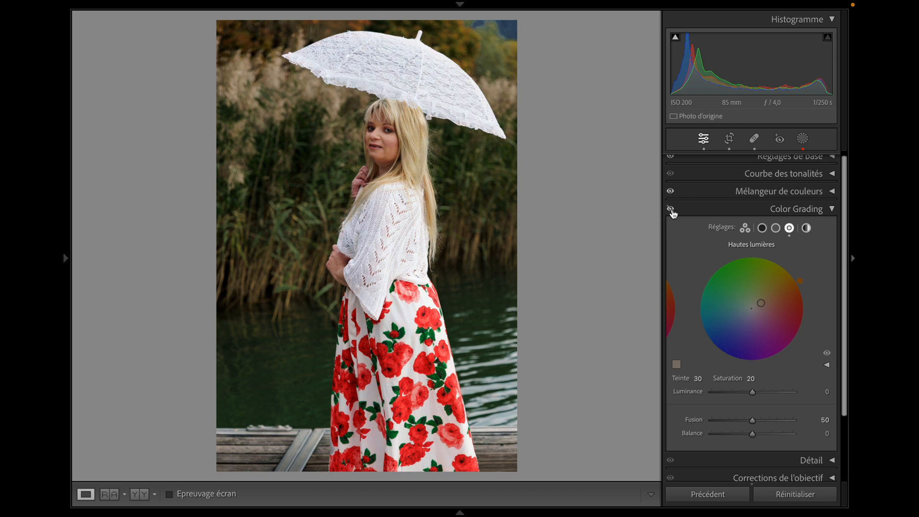
click(672, 210)
click(698, 212)
Step: Expand the detail settings and center their preview on the woman's face
click(695, 225)
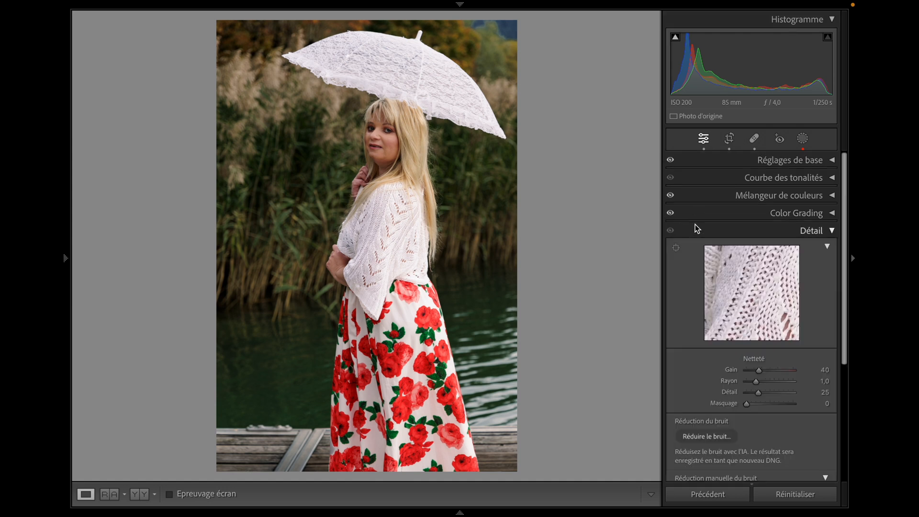
click(677, 250)
click(381, 134)
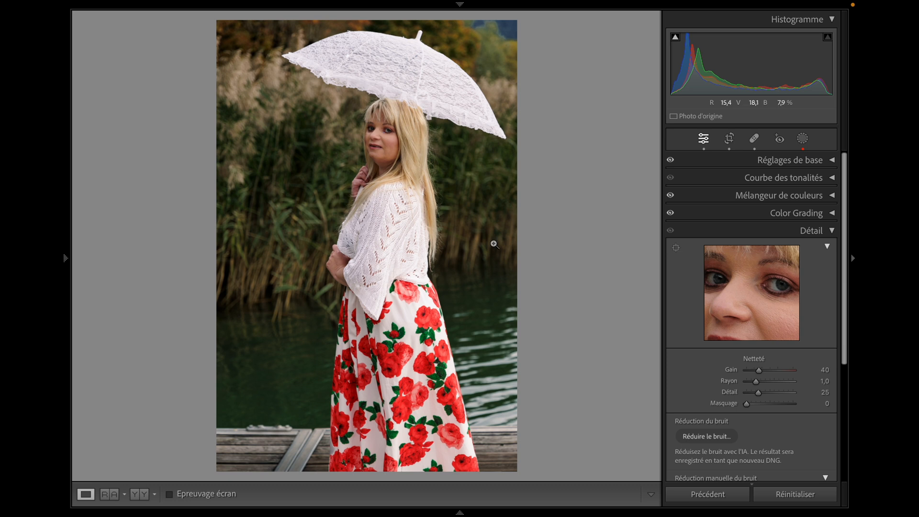
Step: Set the luminance of the manual noise reduction to 15
scroll(682, 367, down, 1)
scroll(682, 367, down, 1)
scroll(682, 368, up, 1)
scroll(682, 372, down, 5)
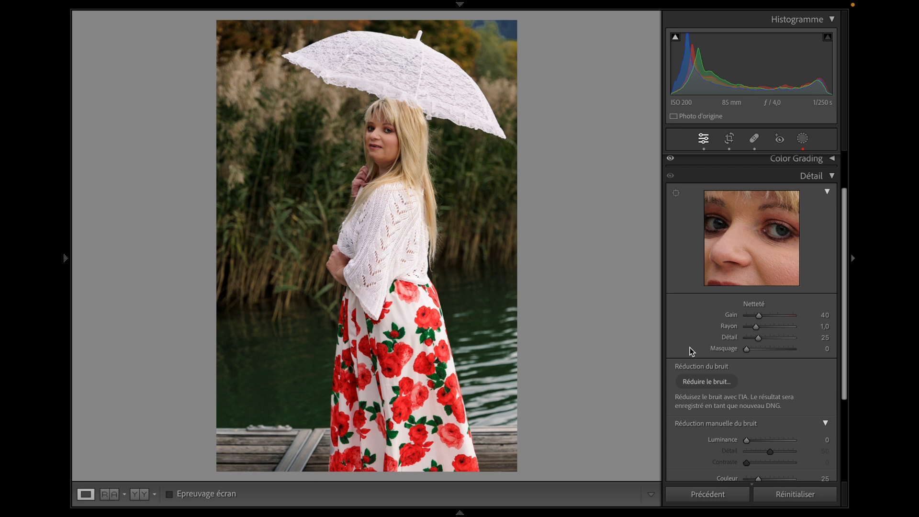
scroll(690, 348, down, 2)
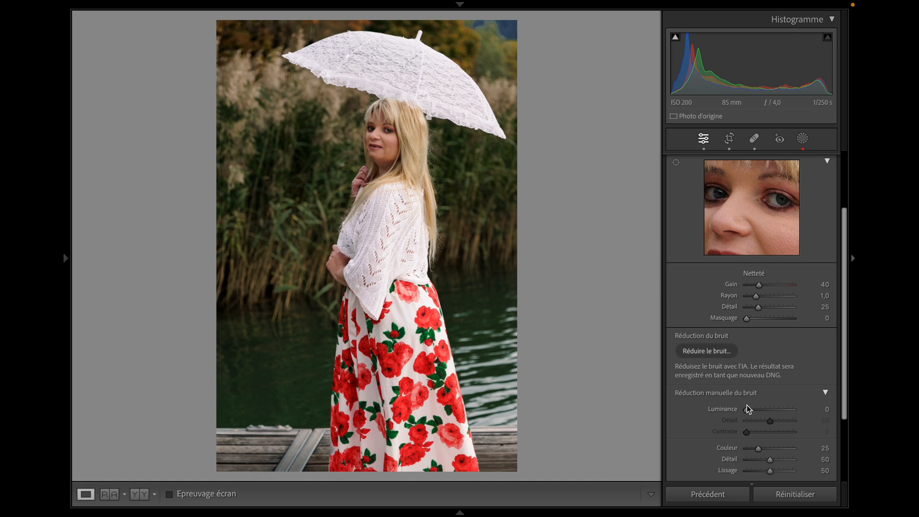
drag(748, 411, 754, 411)
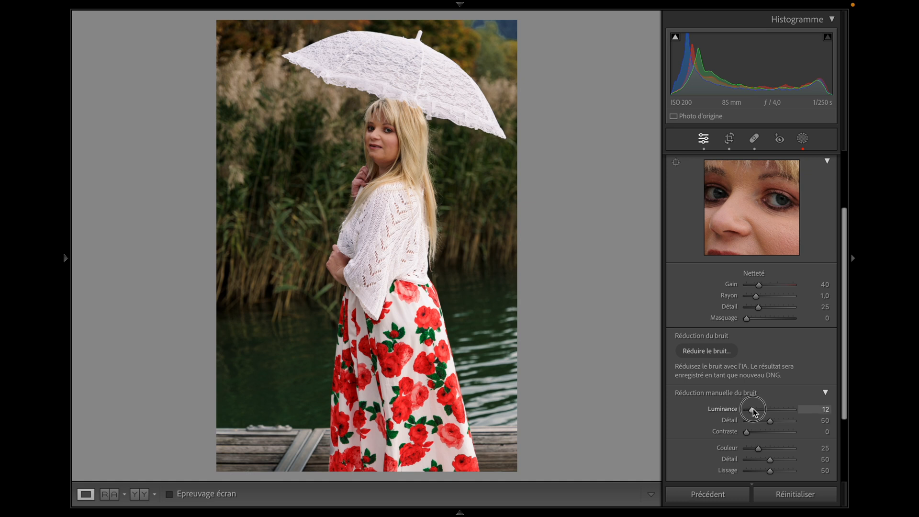
drag(753, 409, 755, 409)
drag(755, 408, 754, 410)
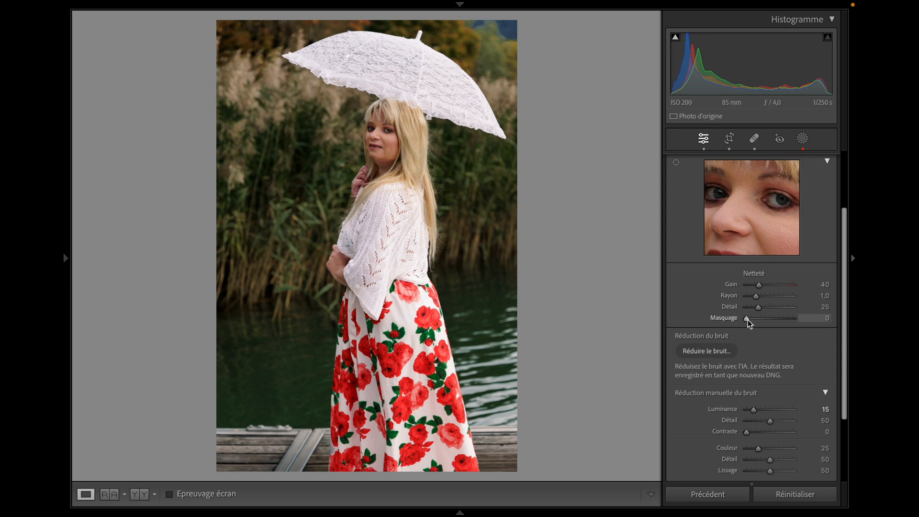
Step: Set the sharpening mask (Masquage) to 65 using the black-and-white edge preview
drag(748, 320, 775, 318)
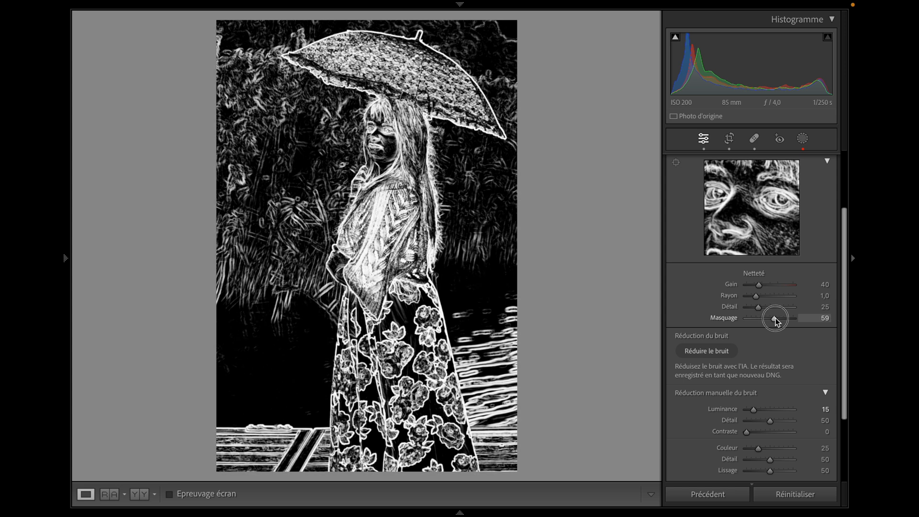
drag(776, 318, 779, 321)
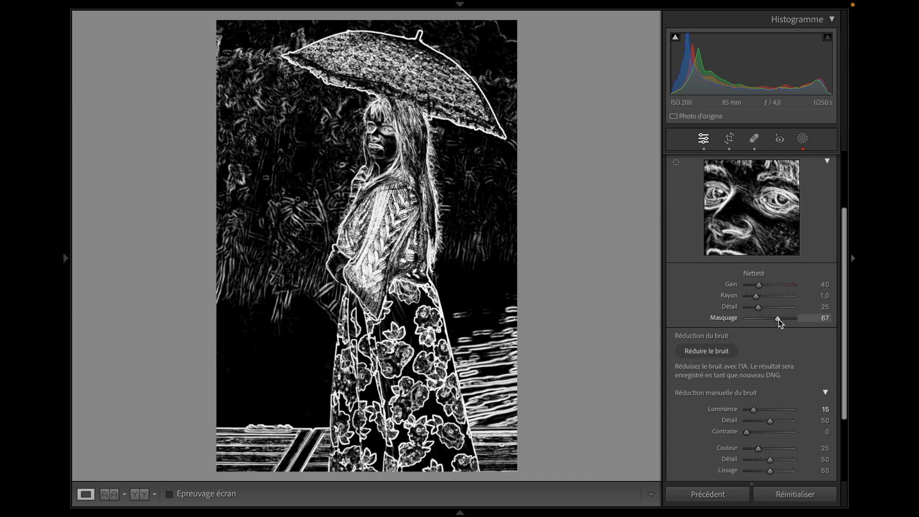
drag(779, 320, 778, 320)
drag(778, 320, 777, 319)
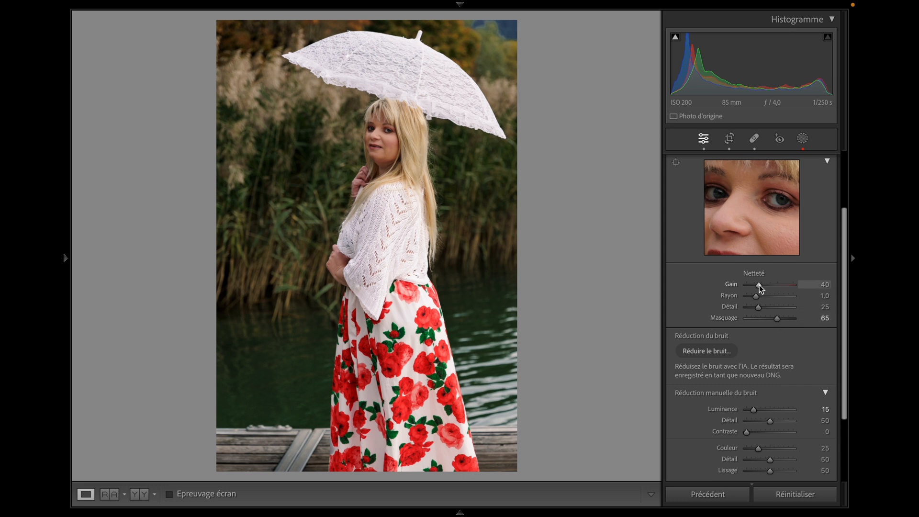
Step: Raise the sharpening amount (Gain) to 80 and collapse the detail settings
drag(760, 286, 765, 285)
drag(764, 284, 773, 288)
scroll(704, 297, up, 3)
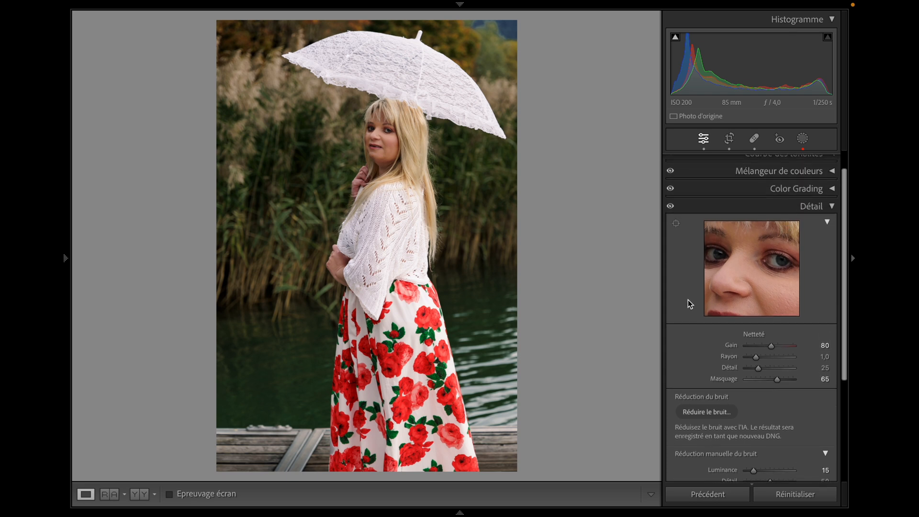
scroll(688, 299, down, 2)
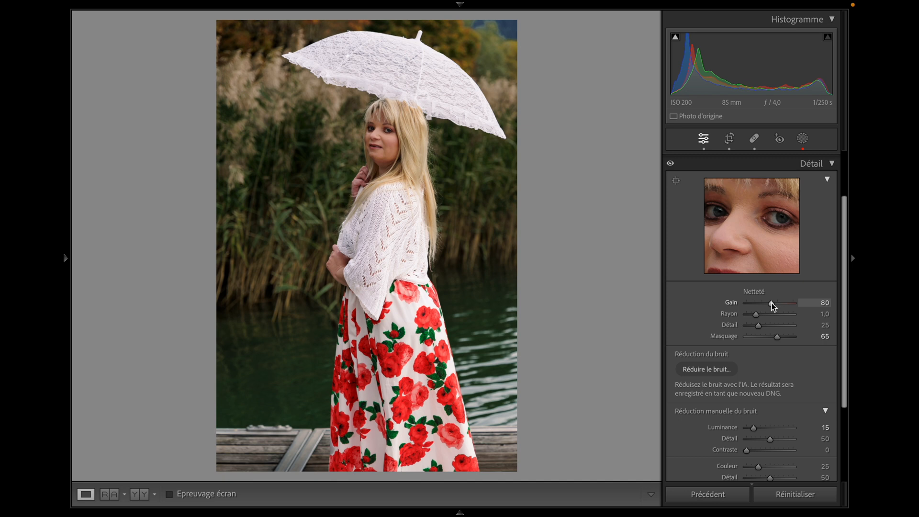
click(703, 166)
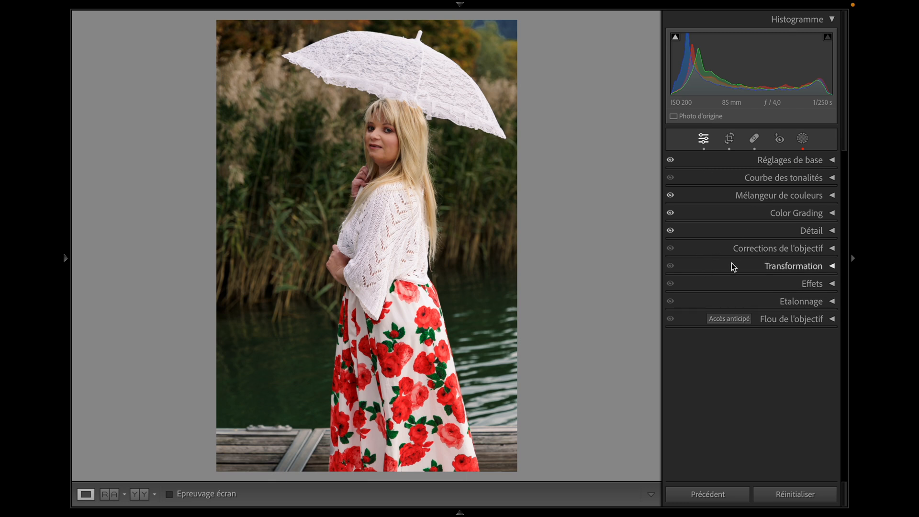
Step: Add a post-crop vignette with Gain -10, Milieu 0, Contour progressif 100 and Hautes lumières 100
click(717, 283)
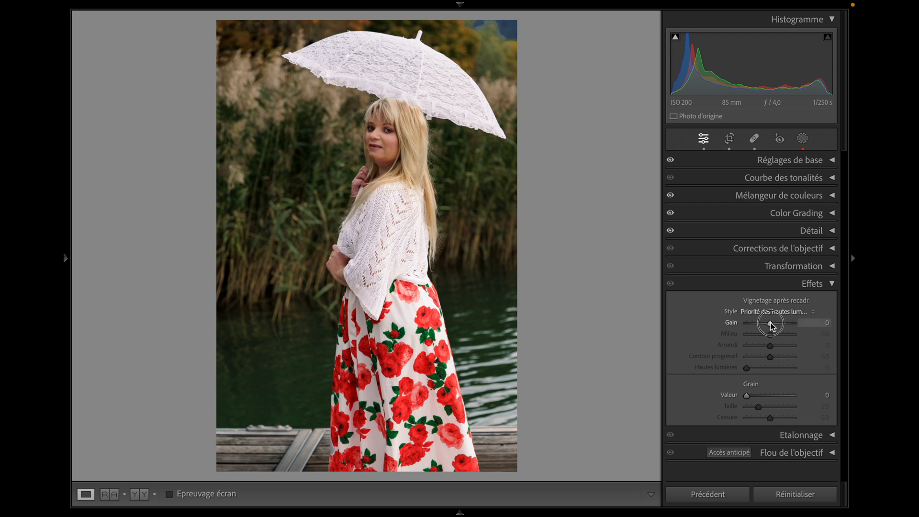
drag(771, 325, 769, 325)
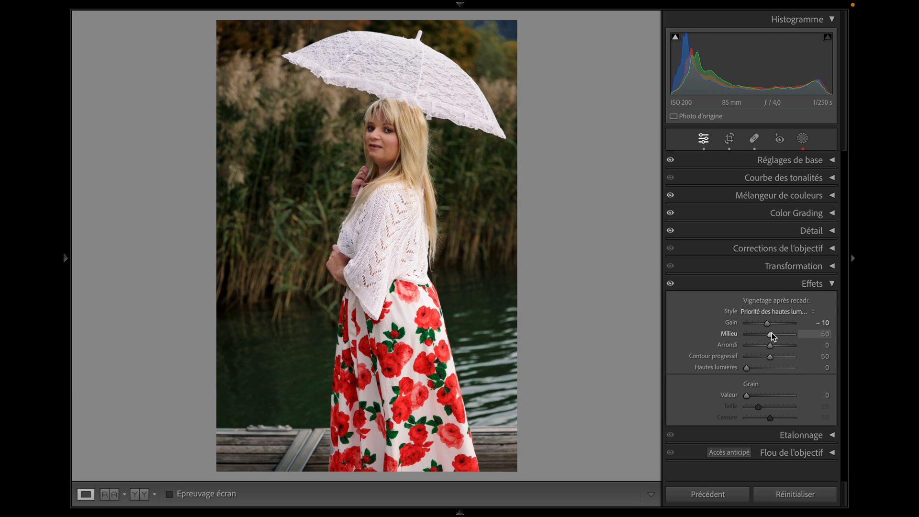
drag(771, 334, 581, 346)
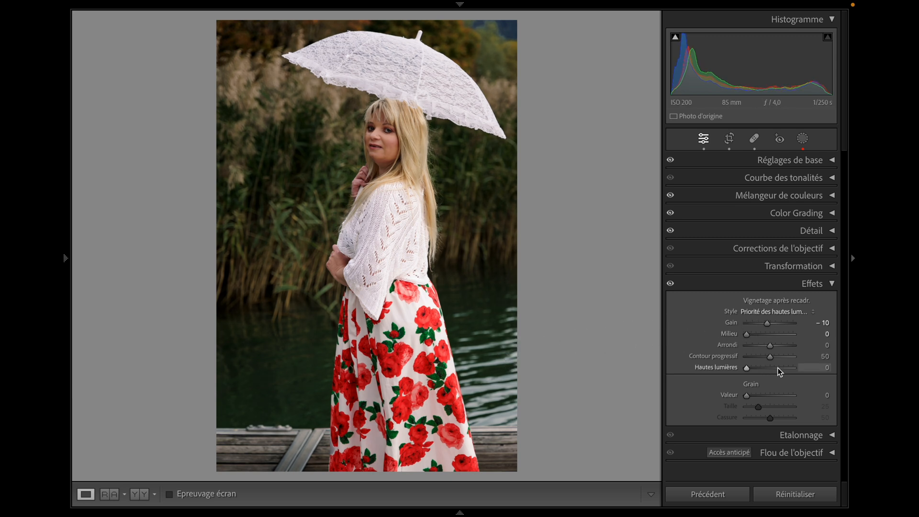
drag(769, 357, 831, 369)
drag(747, 367, 855, 357)
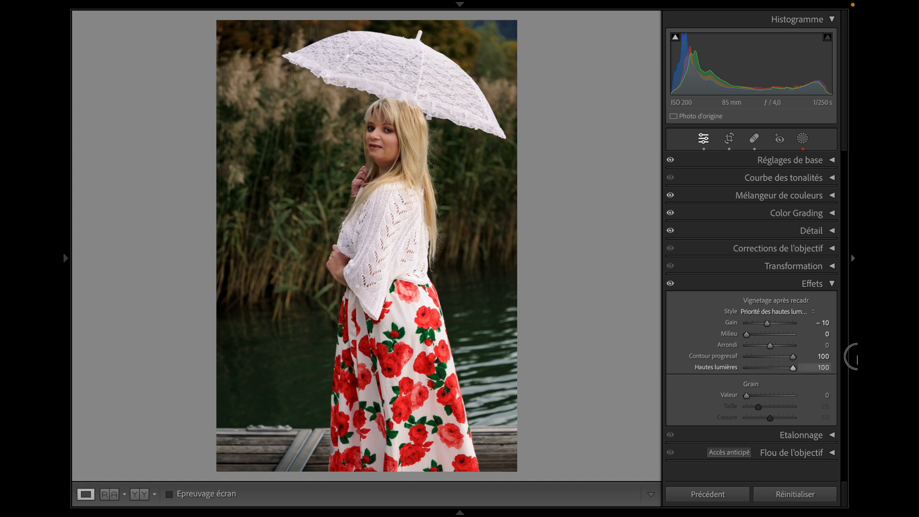
Step: Compare the portrait with and without the vignette effect and collapse the effects settings
click(670, 285)
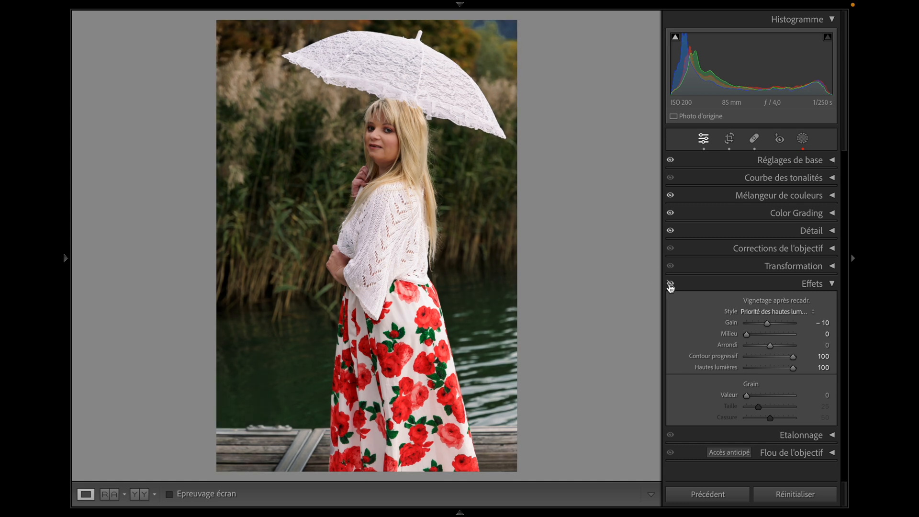
click(670, 285)
click(670, 284)
click(670, 284)
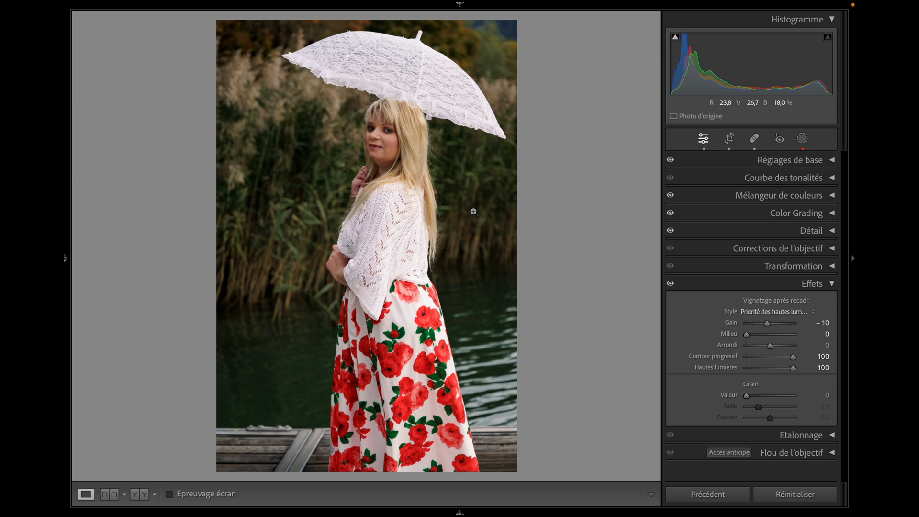
click(706, 289)
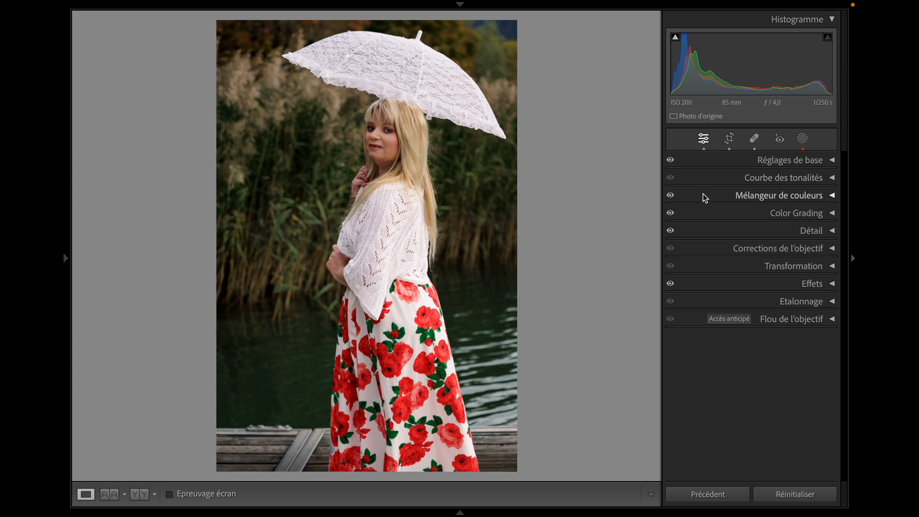
Step: Raise the photo's global Texture to +14 and its Exposition to +0,20 in the basic adjustments
click(704, 159)
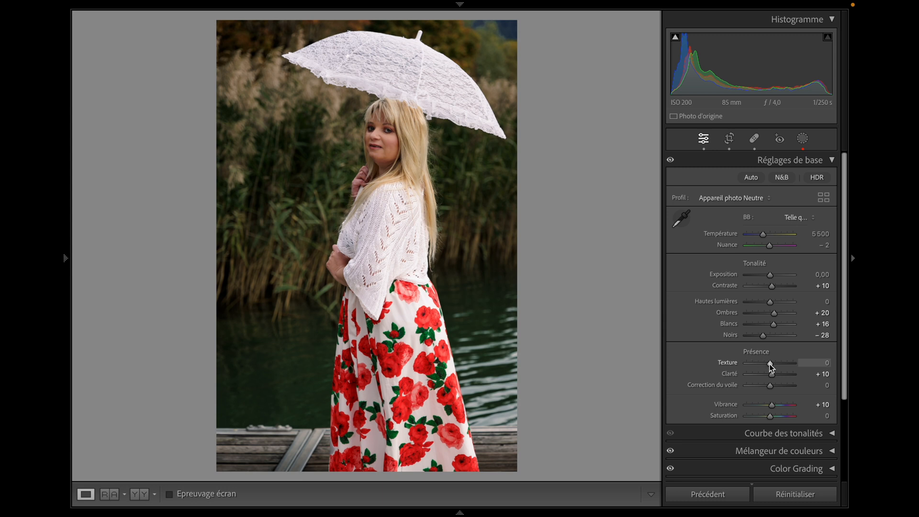
drag(769, 362, 773, 362)
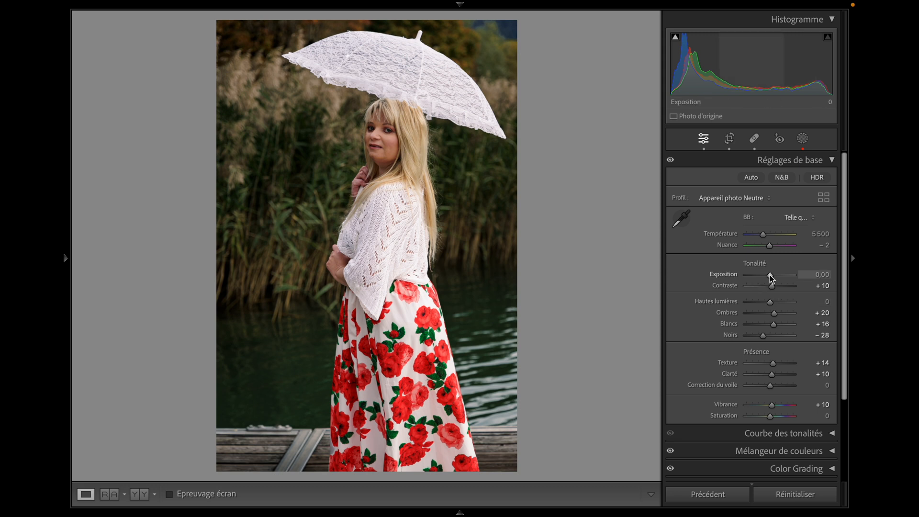
key(Up)
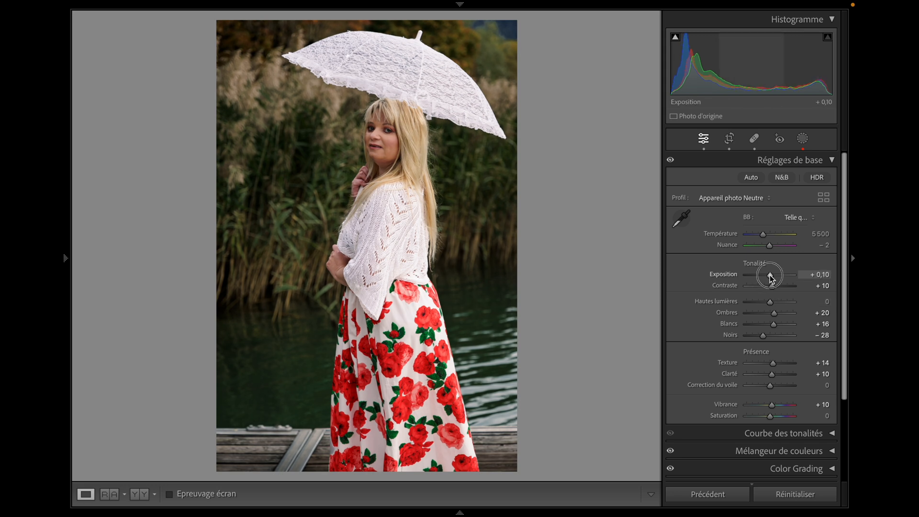
key(Up)
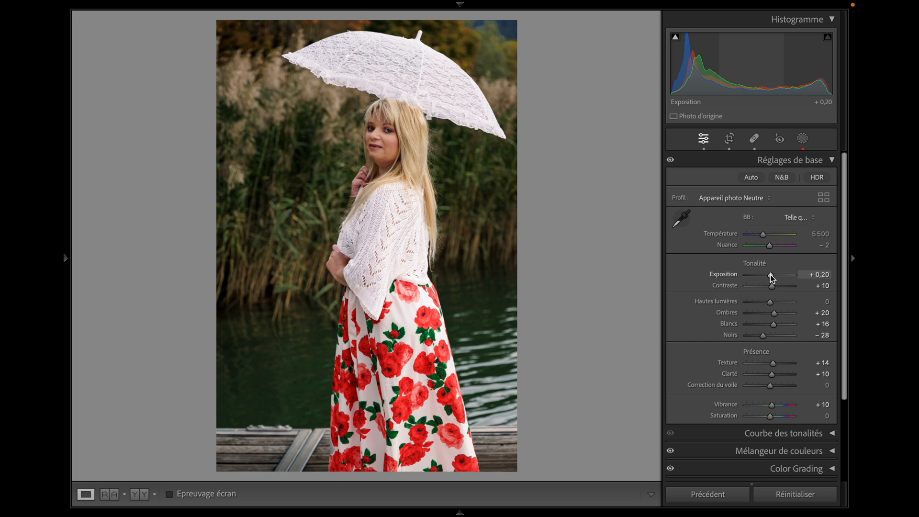
click(709, 159)
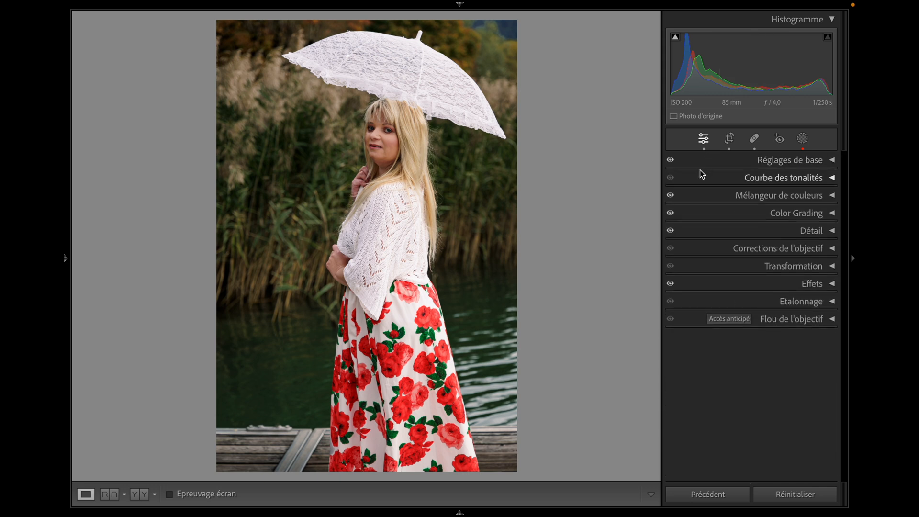
Step: Lift the black point of the tone curve to an output of 2 at input 0
click(700, 171)
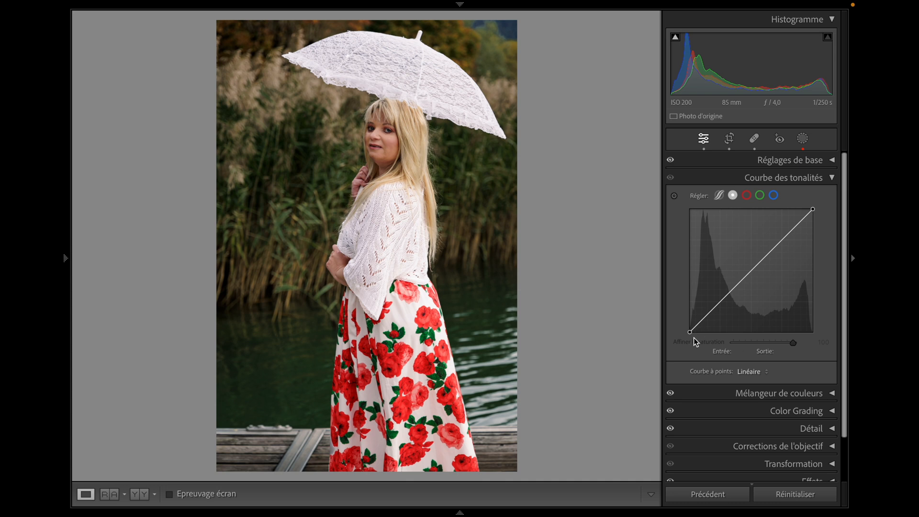
drag(690, 332, 678, 337)
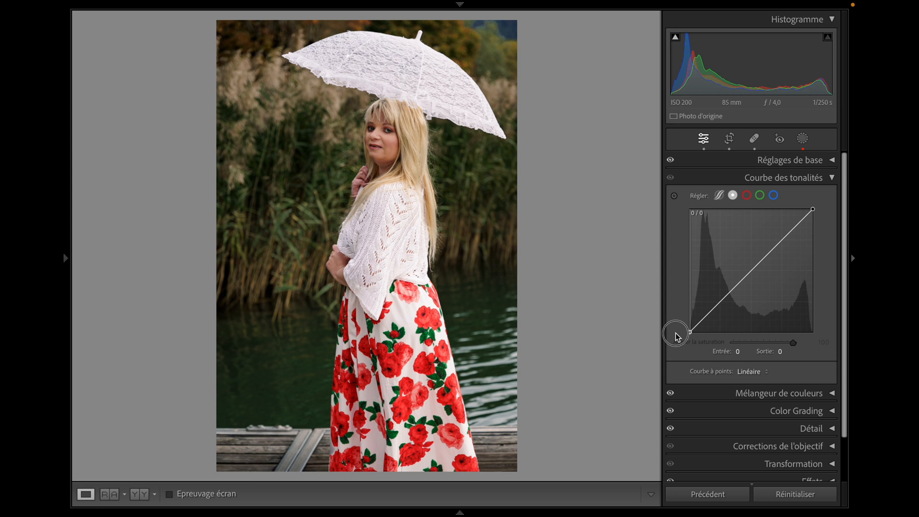
drag(678, 337, 677, 336)
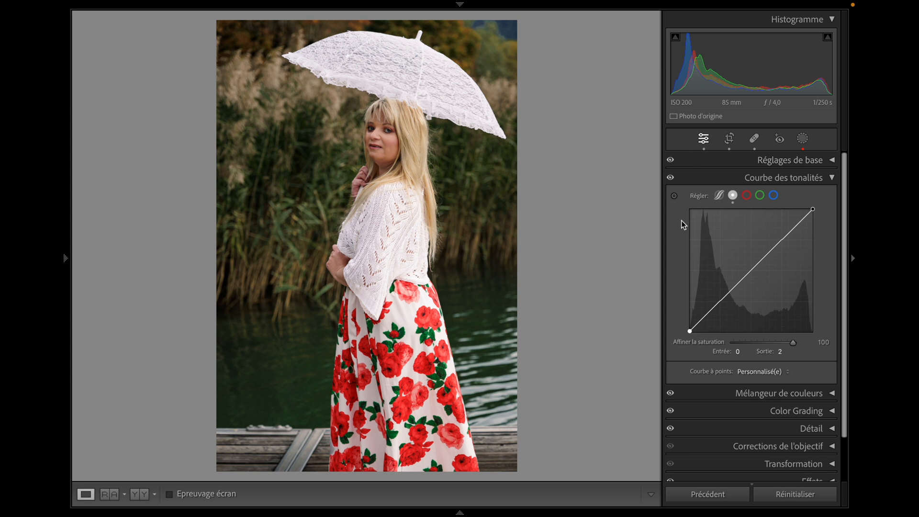
click(704, 178)
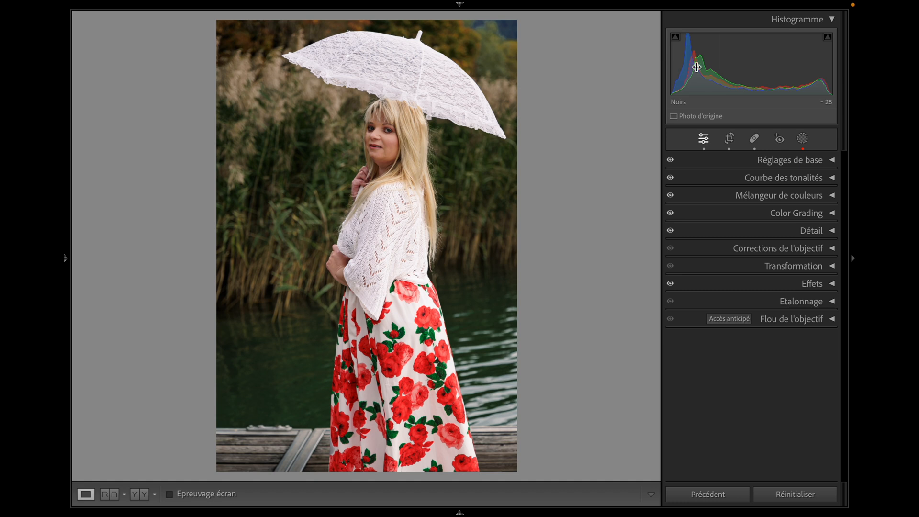
click(714, 213)
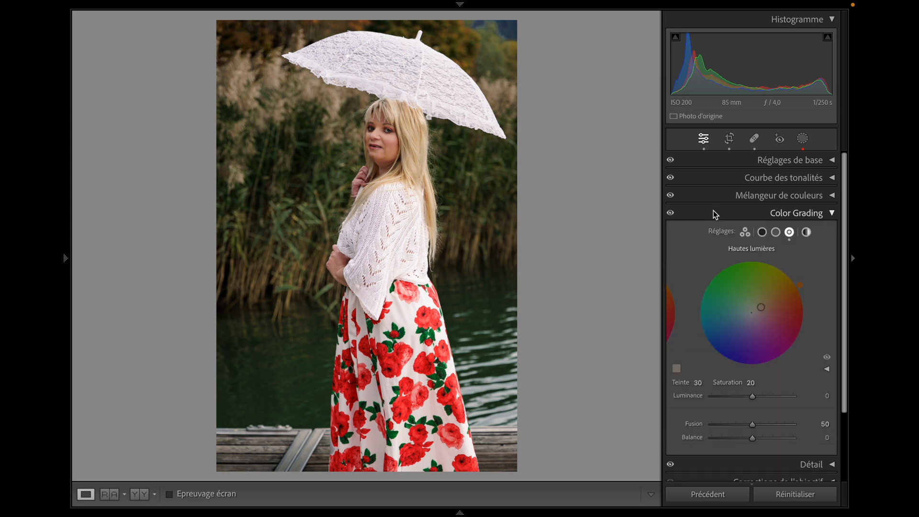
click(713, 212)
click(711, 159)
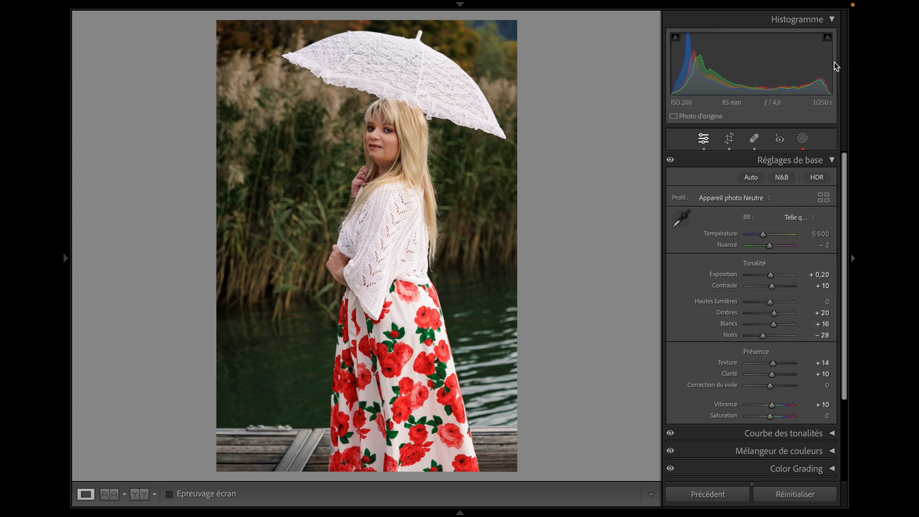
click(714, 160)
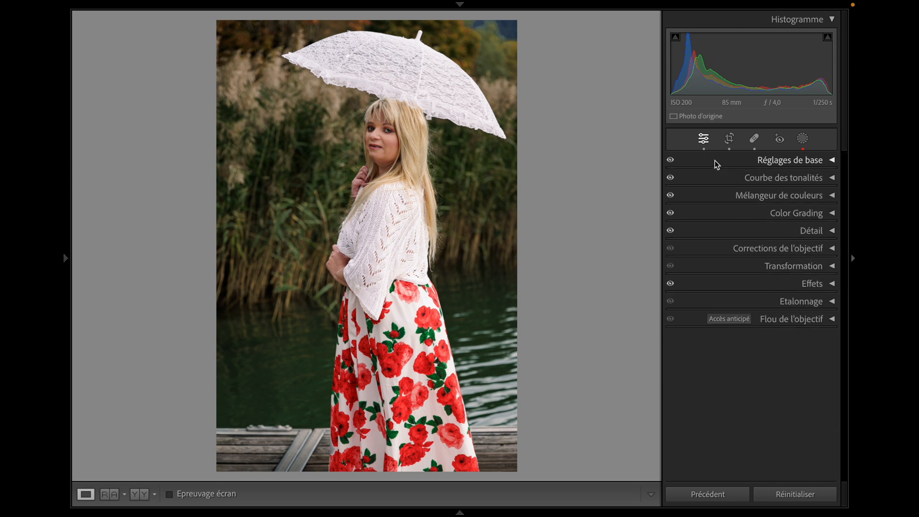
Step: Set the midtones (Tons moyens) luminance to +6 in Color Grading
click(729, 216)
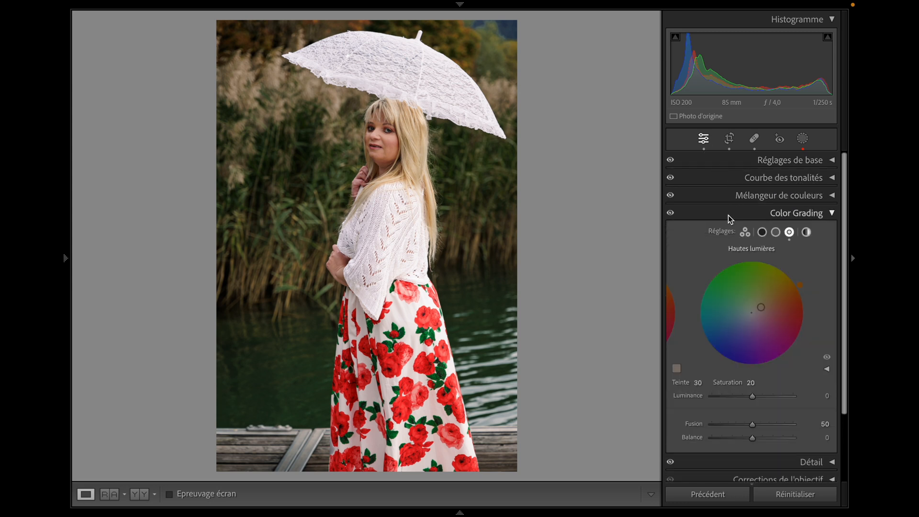
click(776, 233)
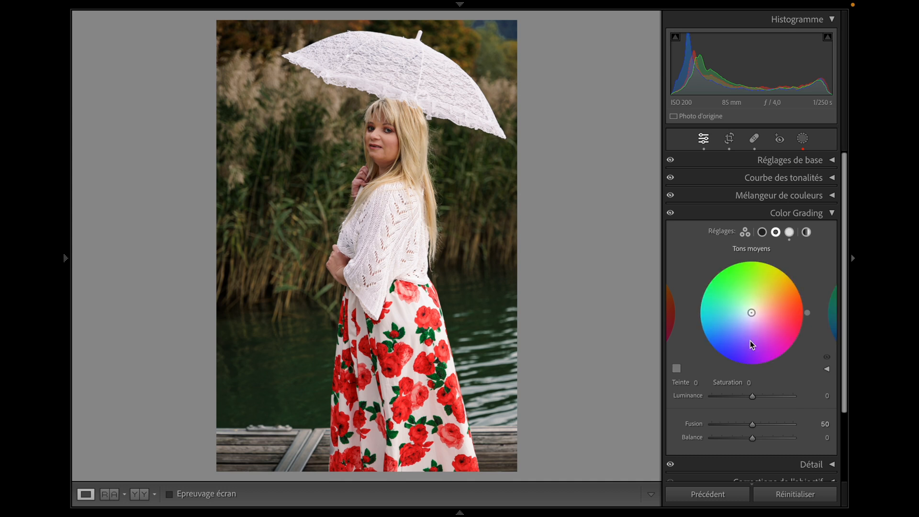
drag(753, 396, 754, 397)
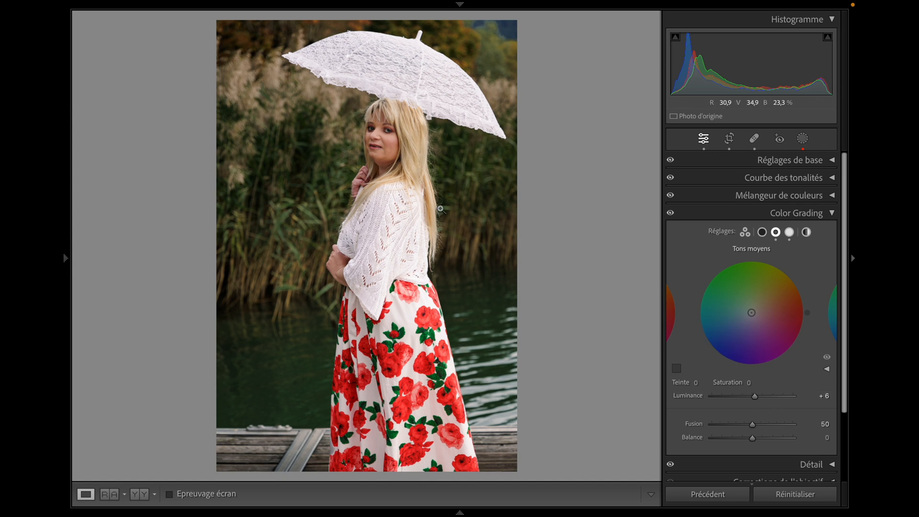
click(705, 213)
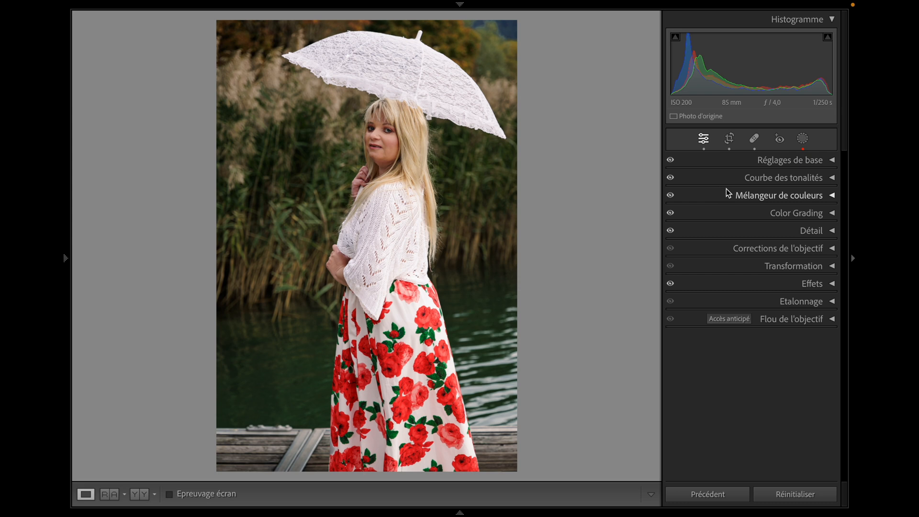
Step: Review the basic adjustments and midtone color grading, and inspect the portrait in full screen
click(731, 160)
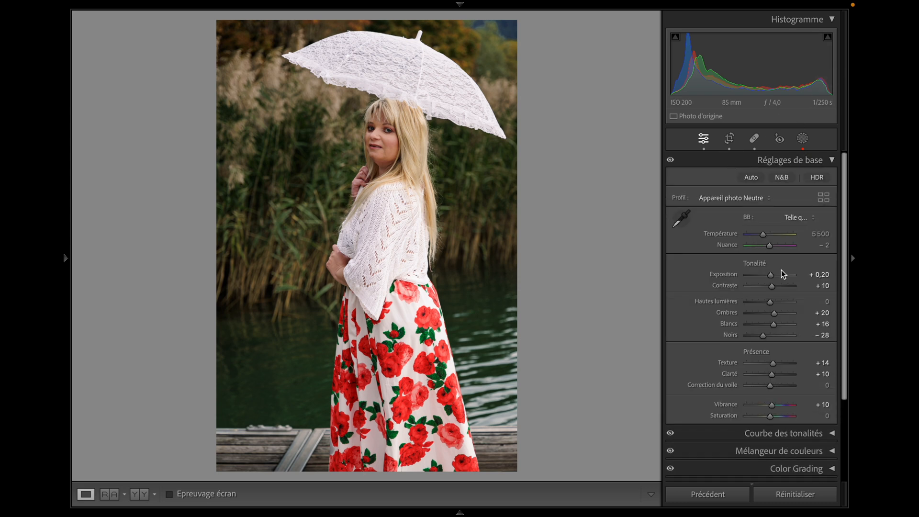
click(715, 160)
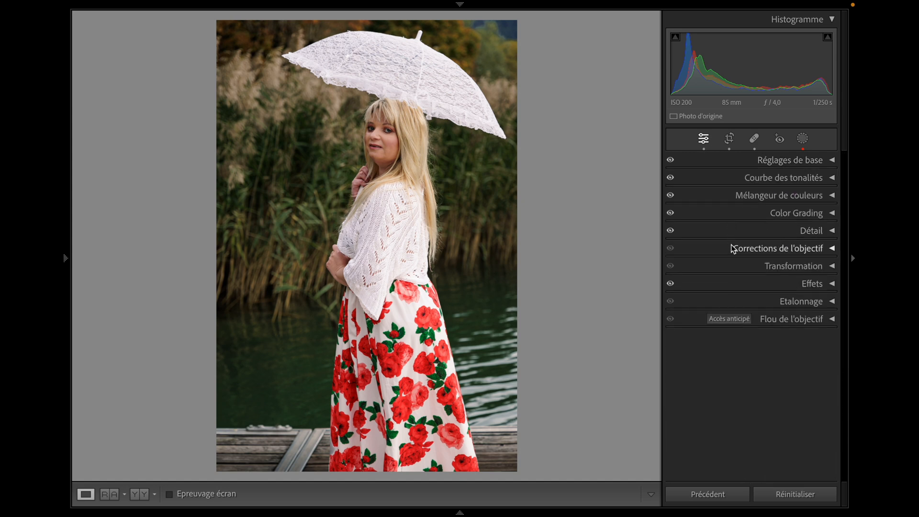
click(740, 211)
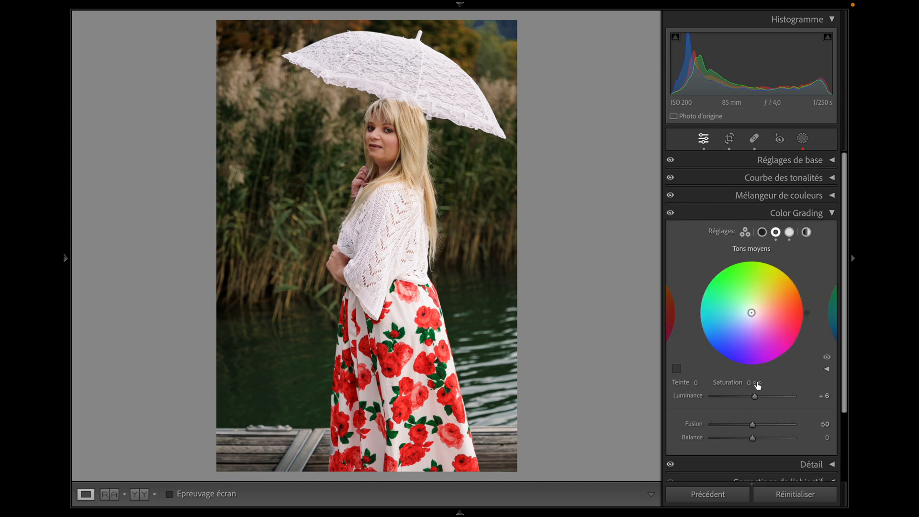
click(702, 214)
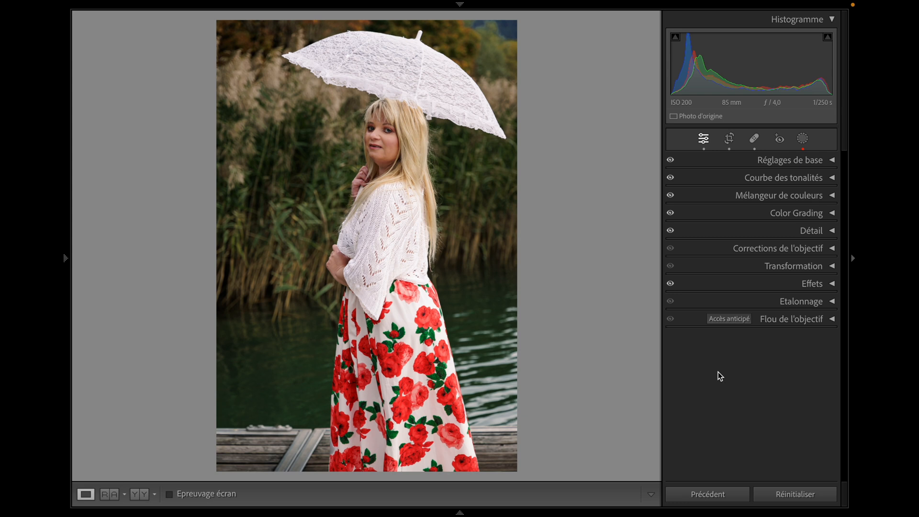
key(f)
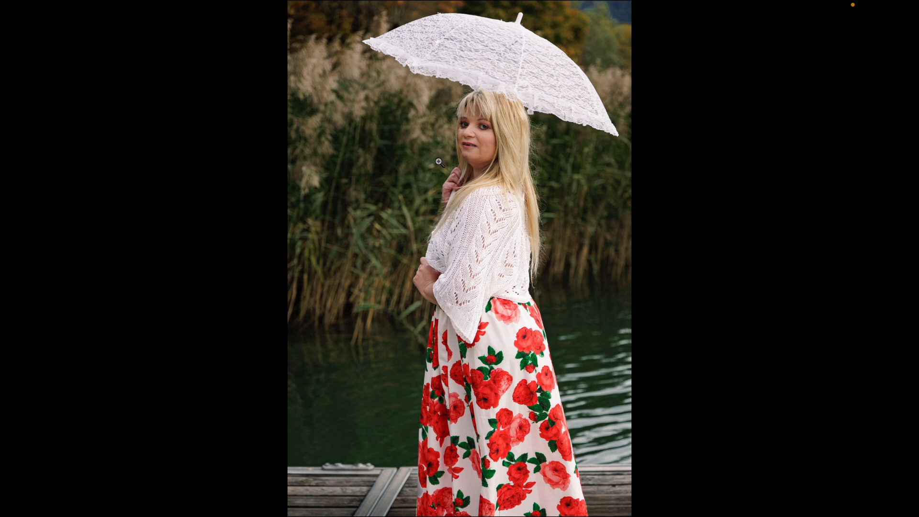
key(f)
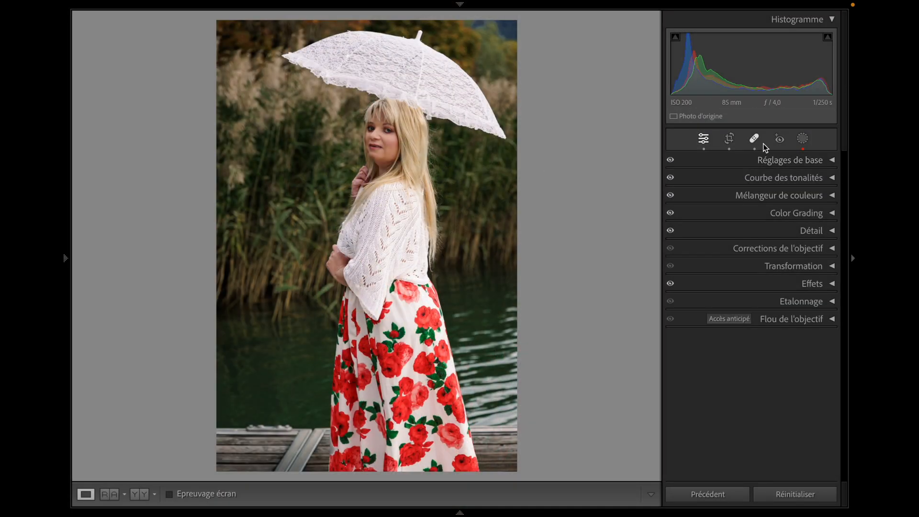
Step: Create a linear gradient mask fading from the photo's upper edge down to the hem of the woman's sweater
click(803, 139)
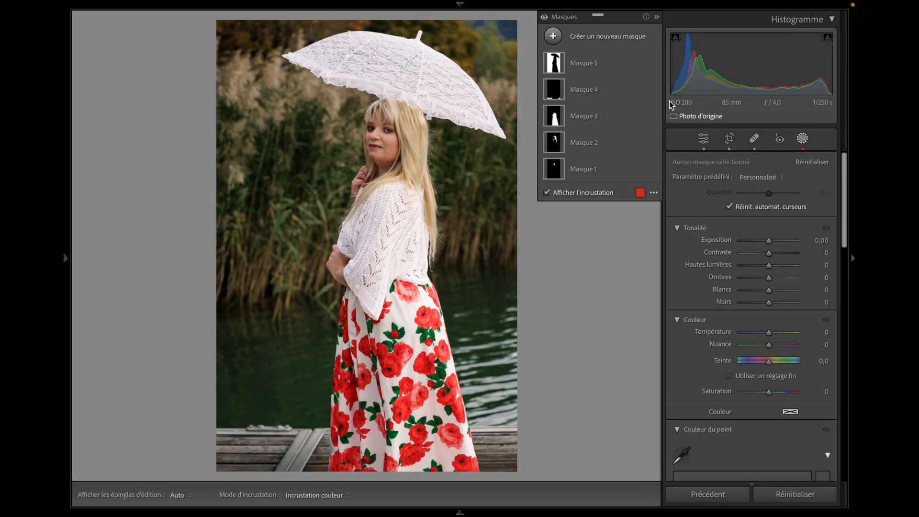
click(555, 36)
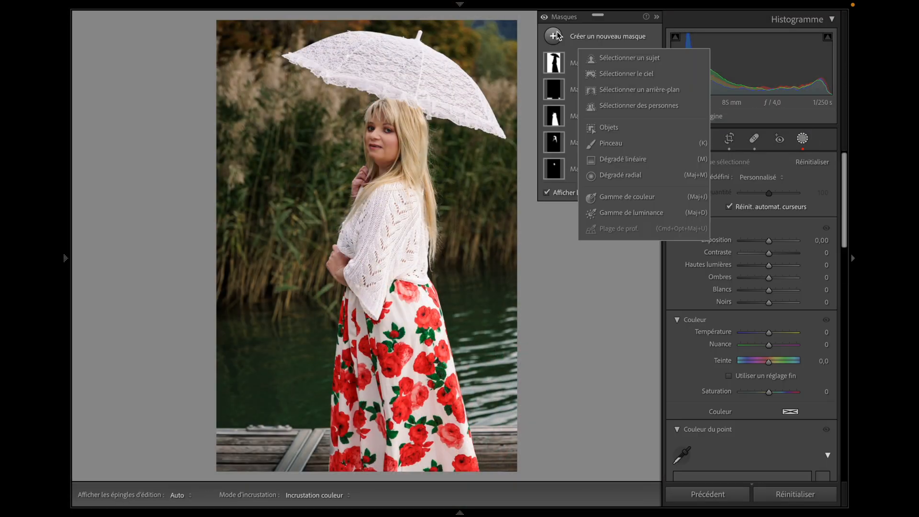
click(638, 159)
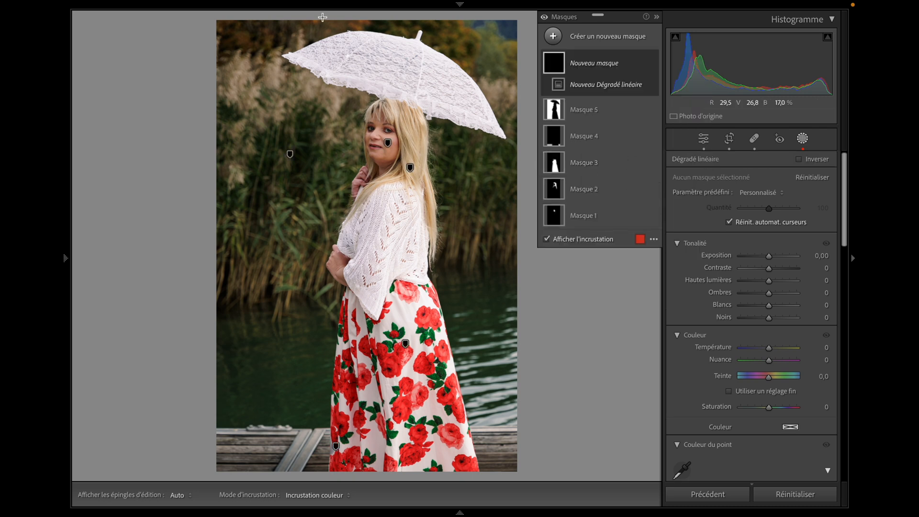
drag(322, 19, 346, 317)
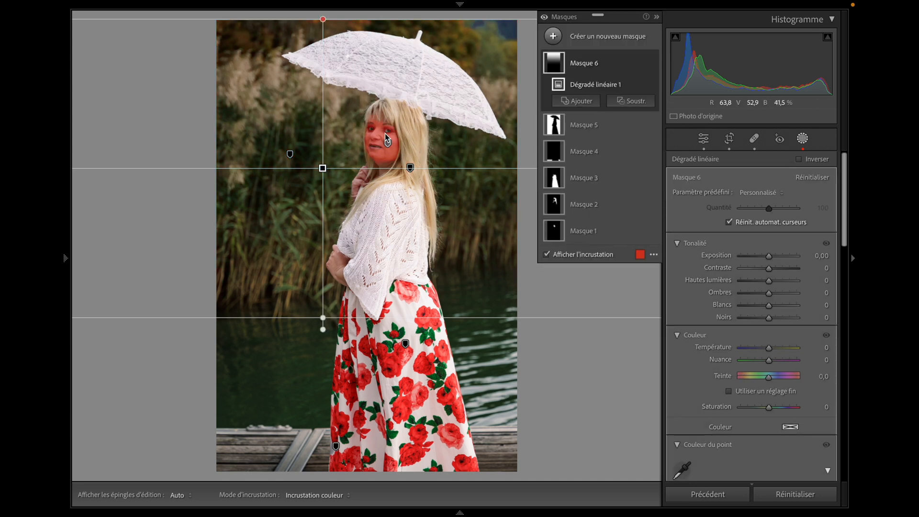
Step: Subtract the whole person (Toute la personne) from the linear gradient mask and slightly lower the mask's exposure
click(635, 102)
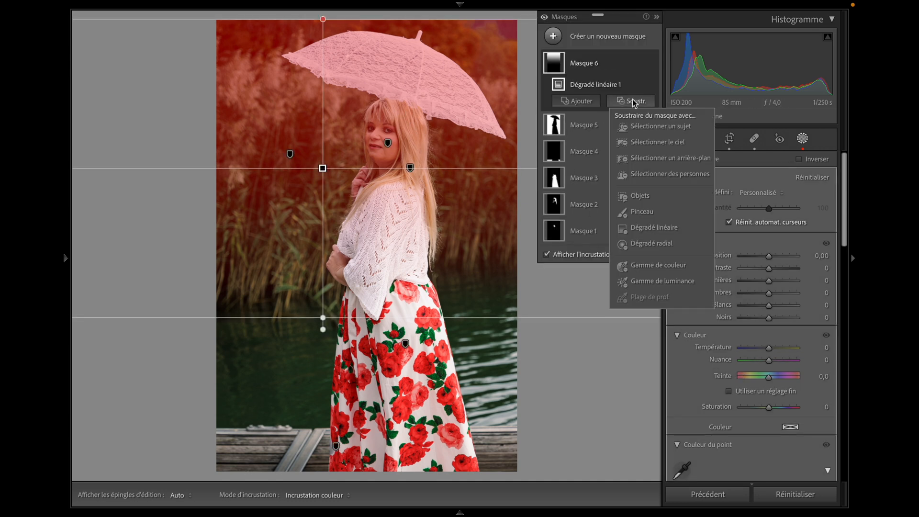
click(676, 175)
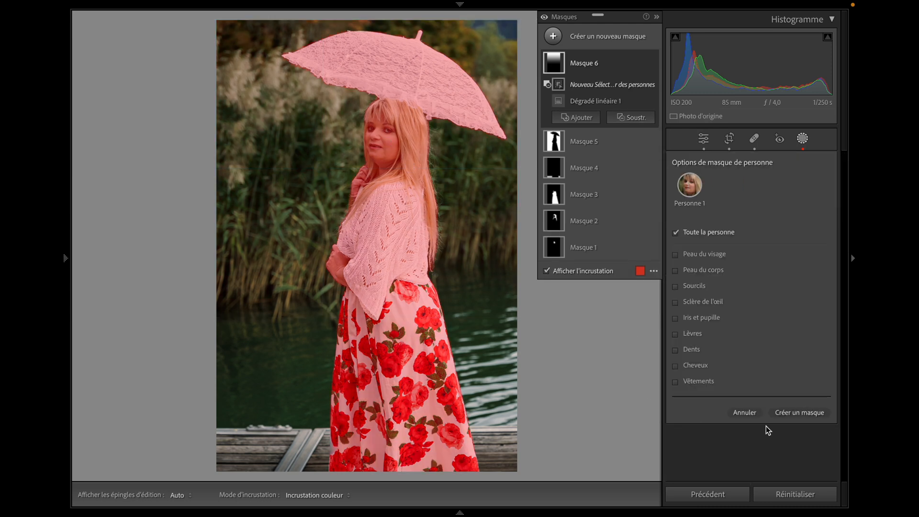
click(803, 414)
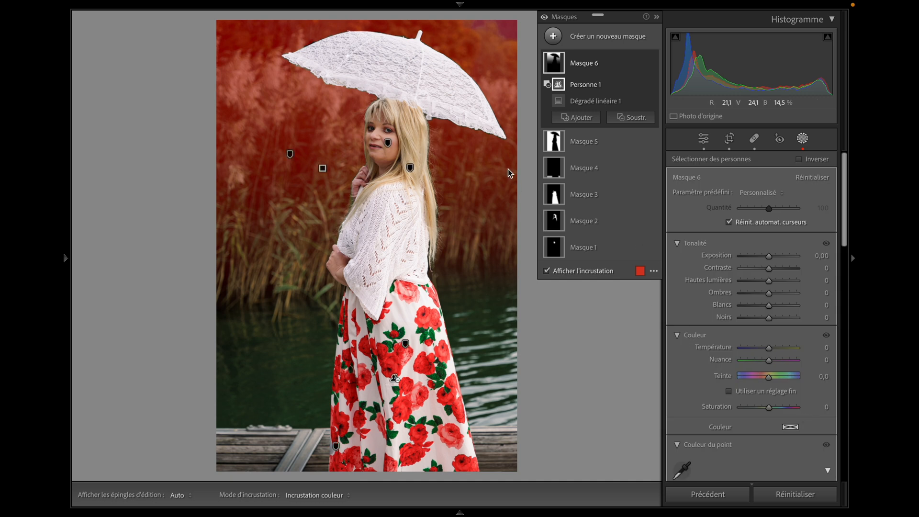
drag(770, 257, 766, 256)
click(804, 143)
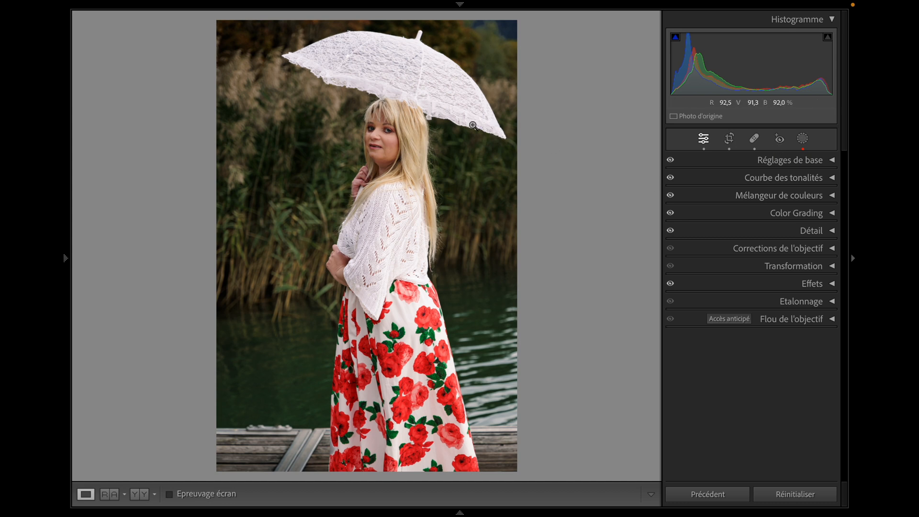
Step: Raise the tone curve's black point to an output of 5 at input 0 and check the portrait in full screen
click(695, 177)
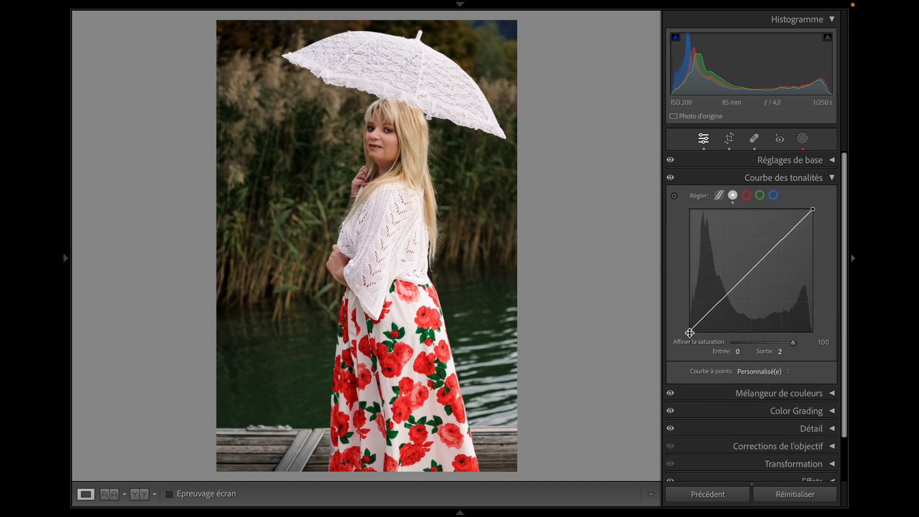
click(690, 332)
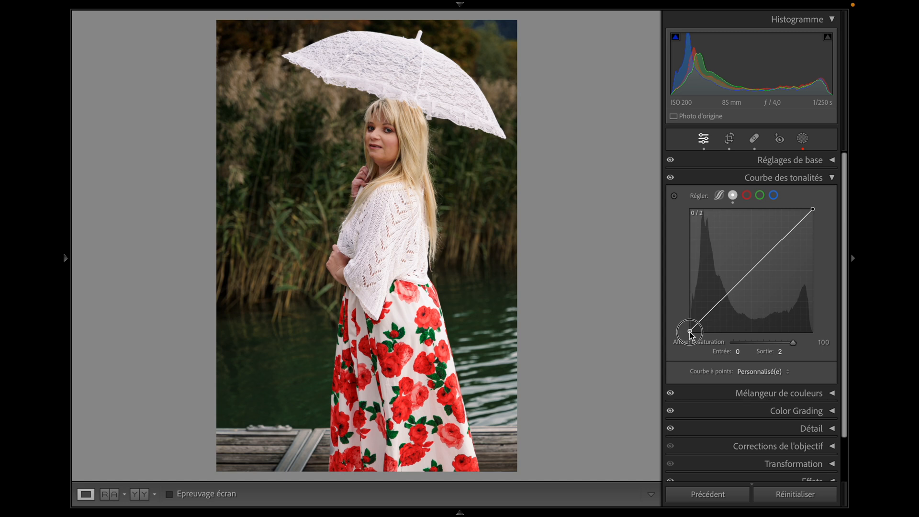
drag(691, 332, 688, 331)
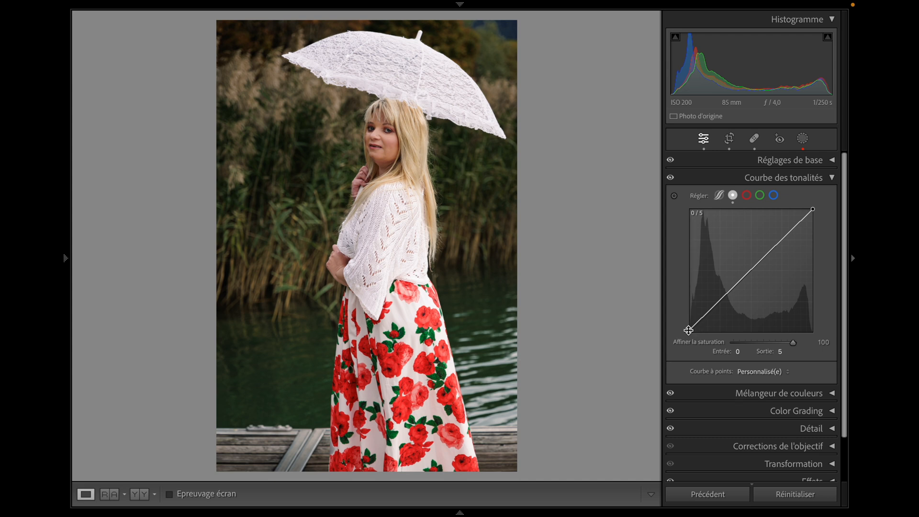
click(703, 179)
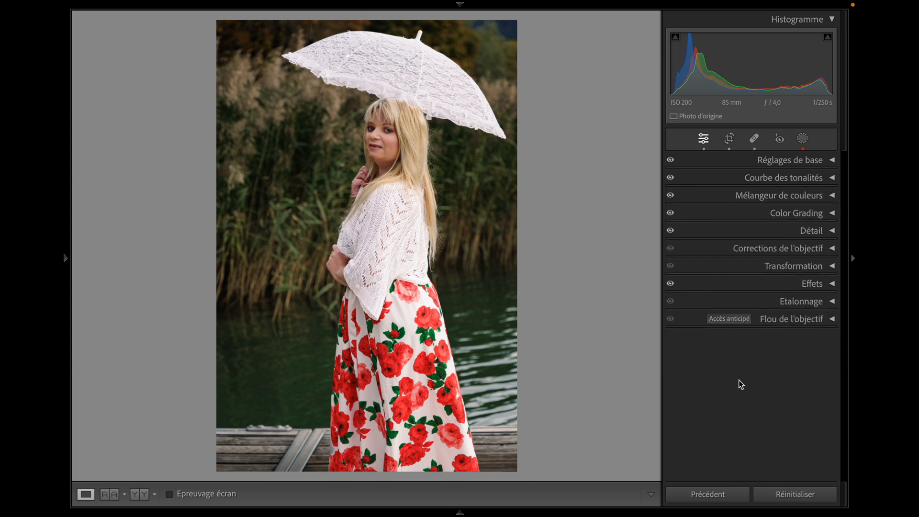
key(f)
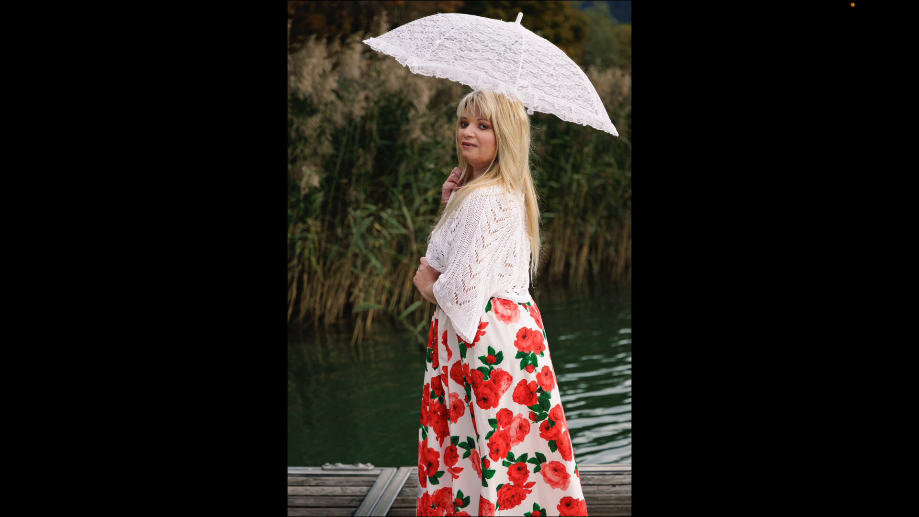
key(f)
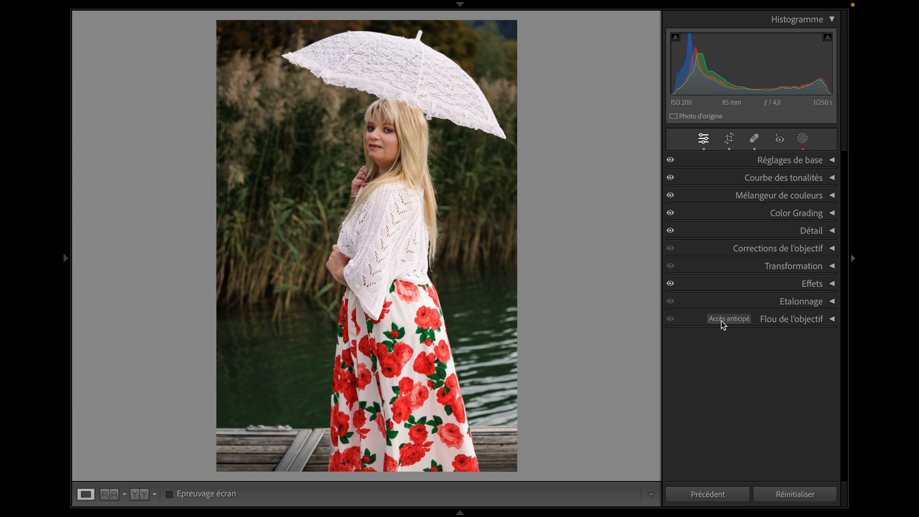
Step: Raise the whites (Blancs) slightly in the basic adjustments and check the portrait in full screen
click(718, 159)
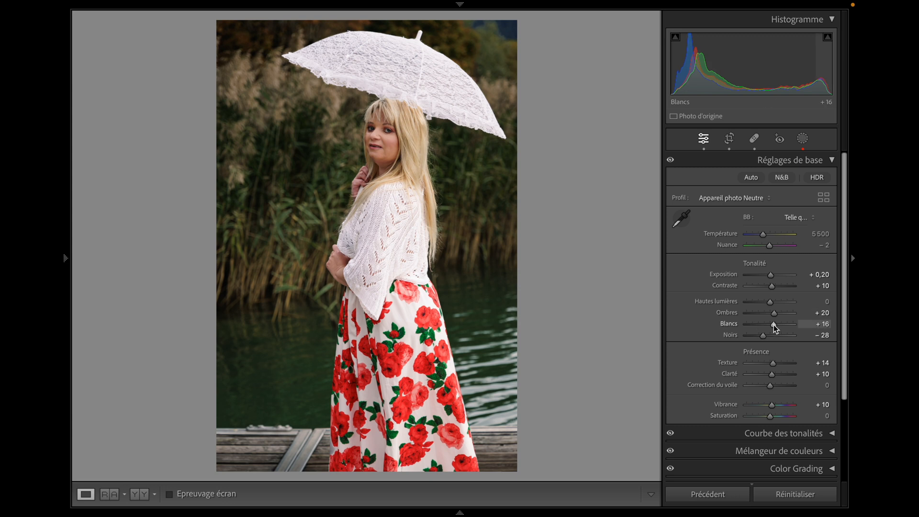
drag(774, 326, 776, 326)
drag(777, 328, 776, 327)
click(715, 162)
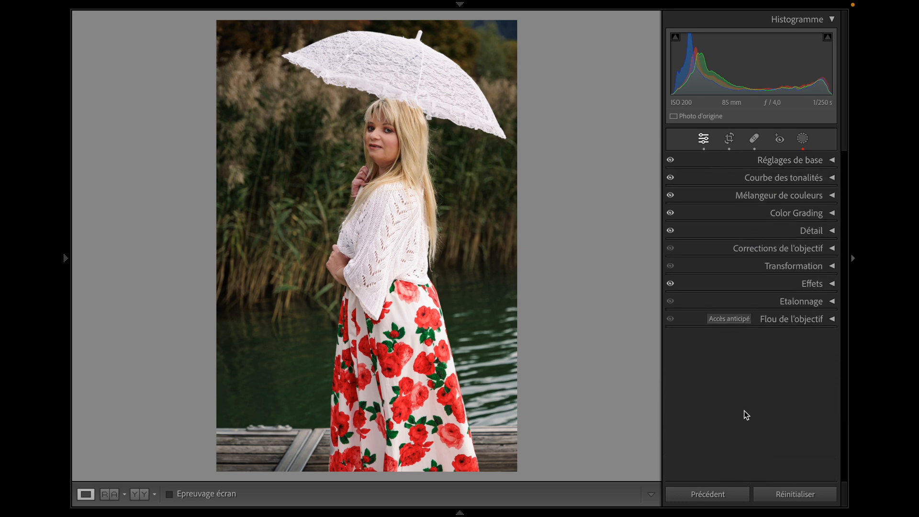
key(f)
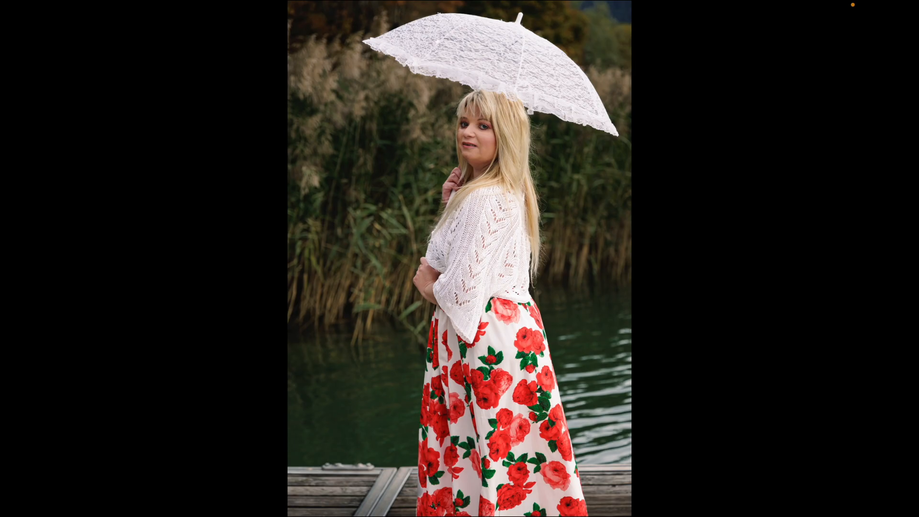